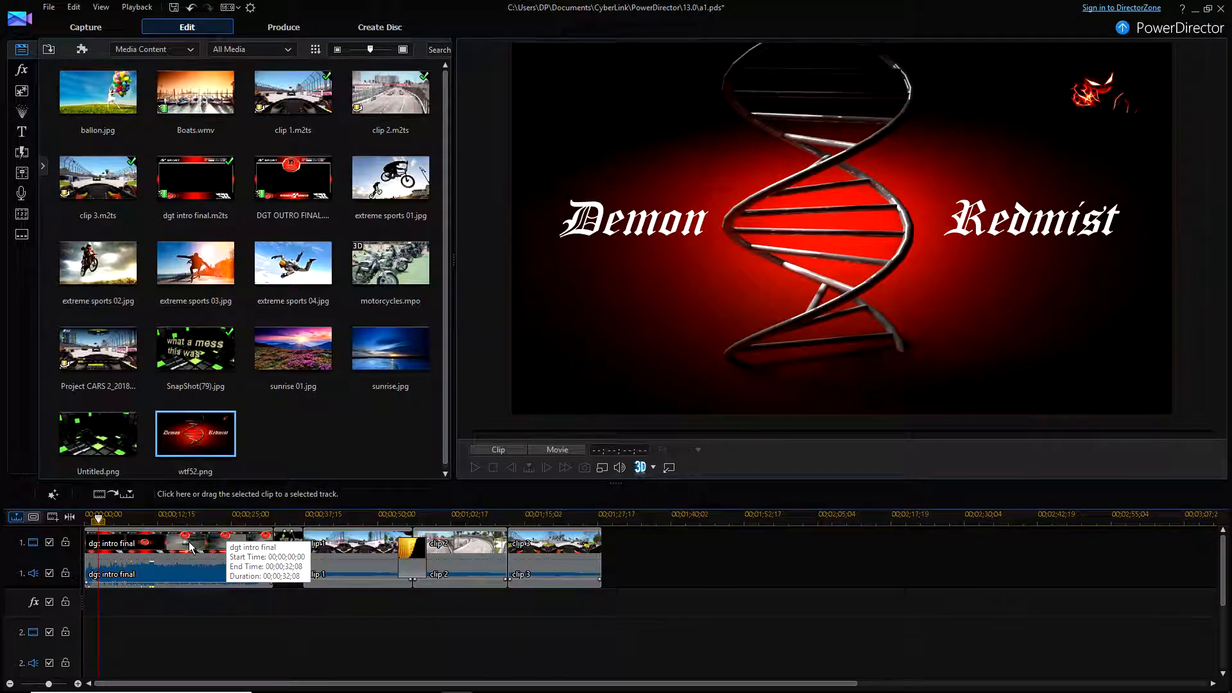
# Review the intro video, the title image and clip 1 in turn on the timeline.
pyautogui.click(237, 543)
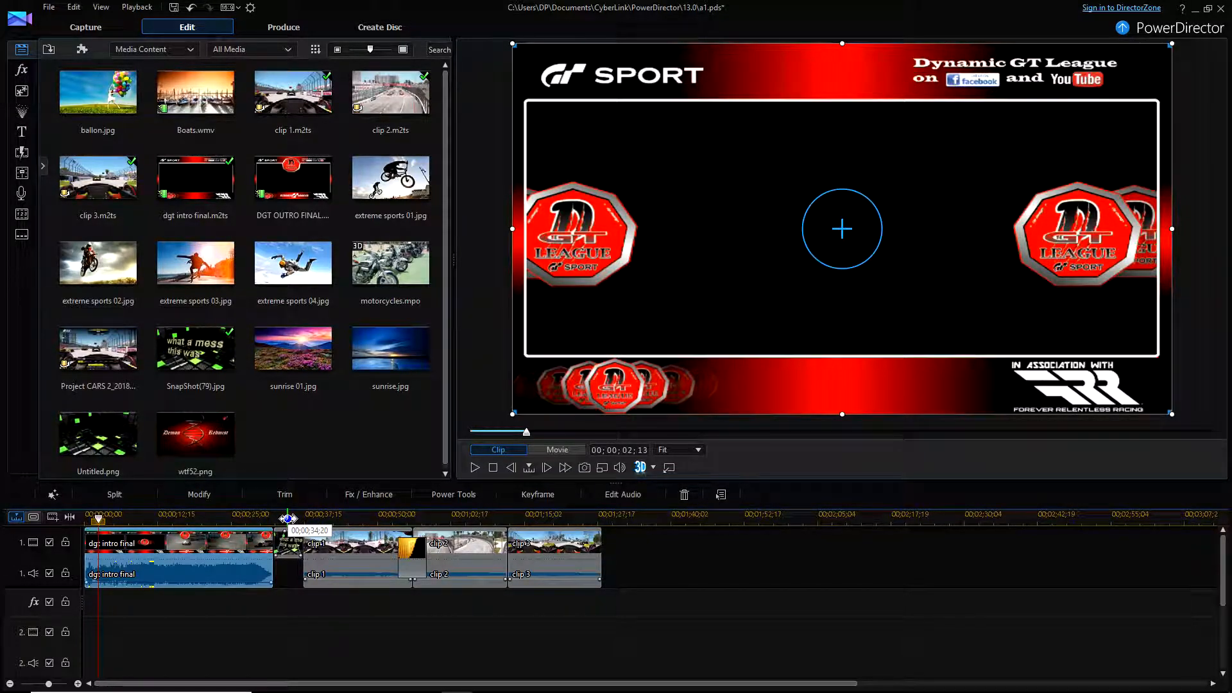
pyautogui.click(287, 518)
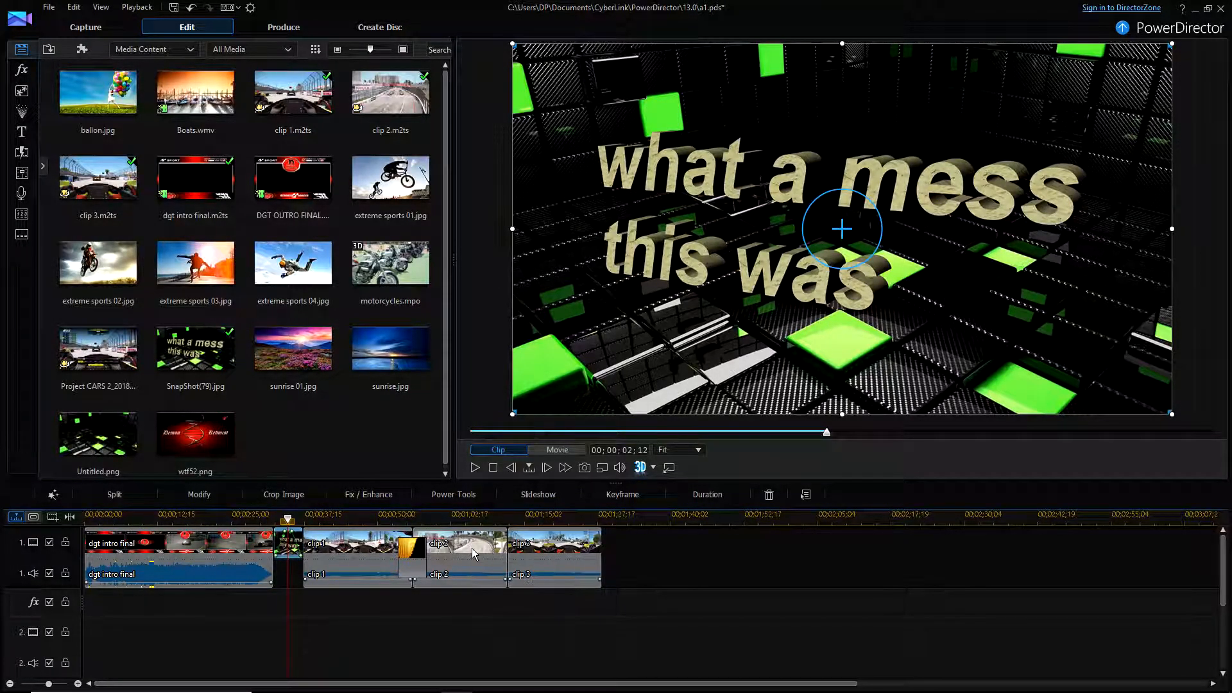
pyautogui.click(398, 551)
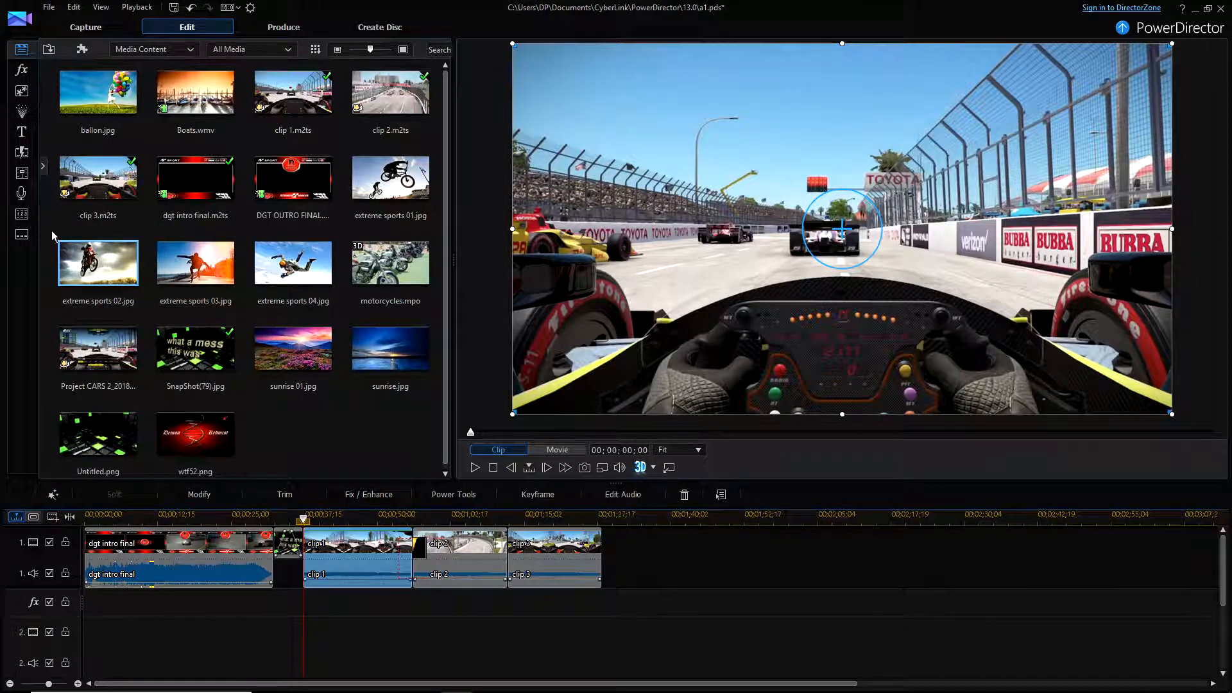
# Add the Granulate transition from the Block category between clip 2 and clip 3 on video track 1.
pyautogui.click(21, 152)
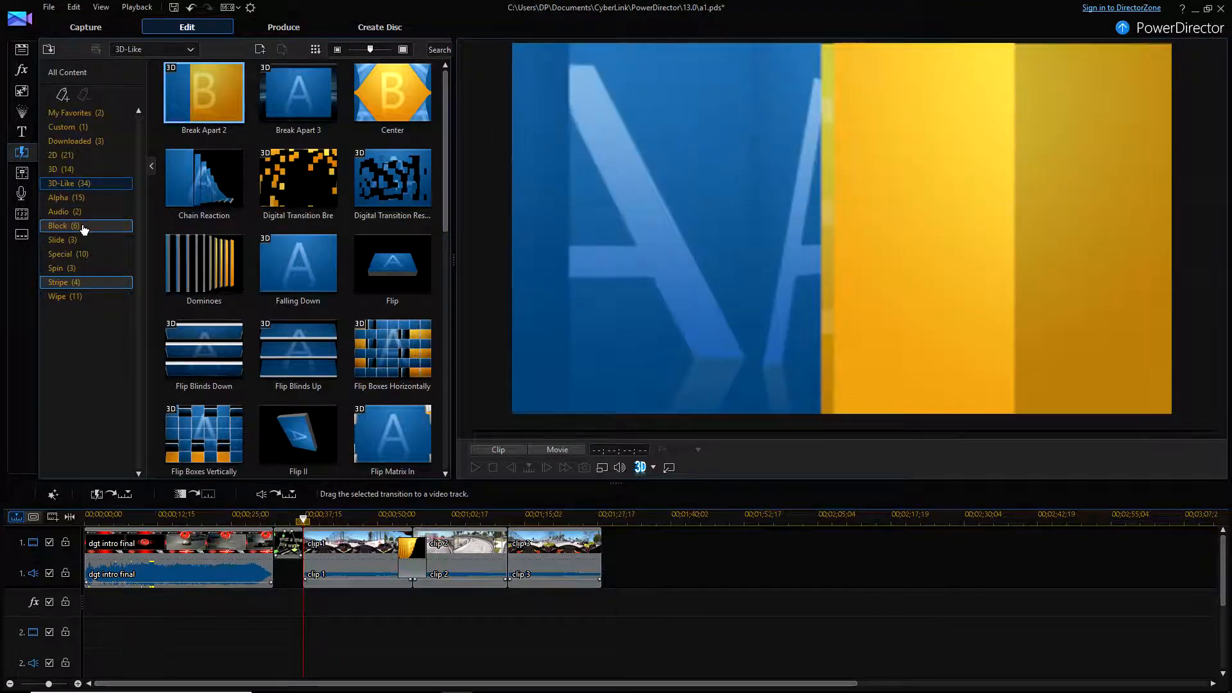
pyautogui.click(84, 227)
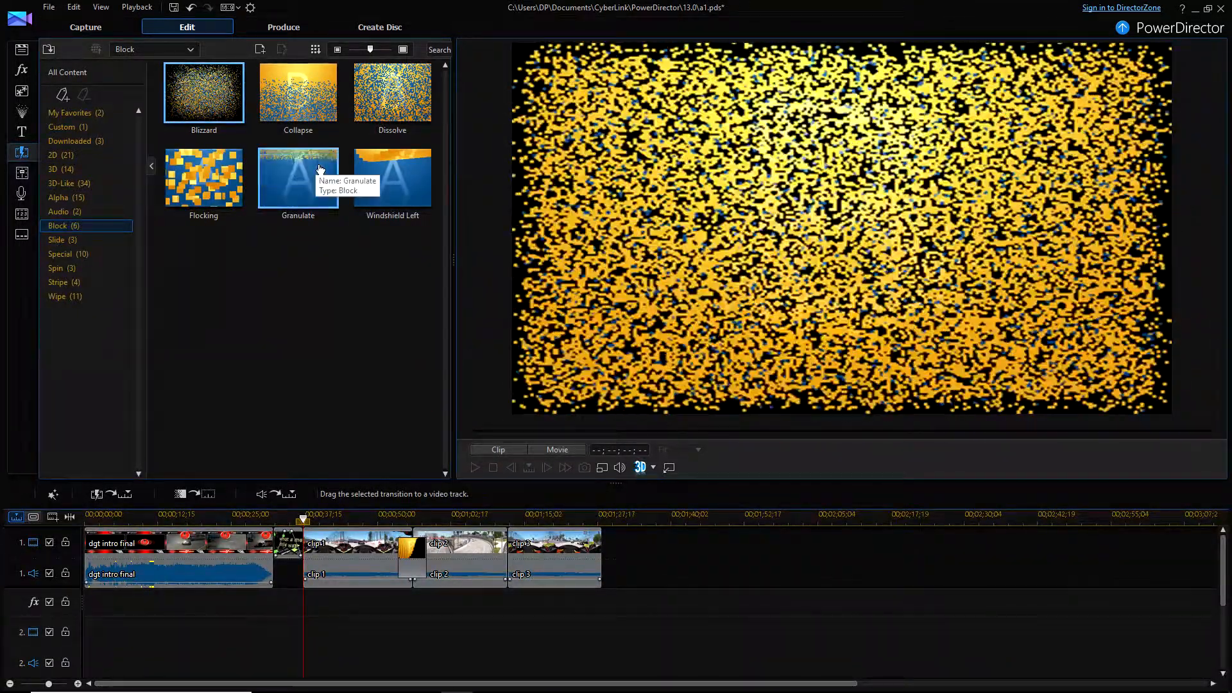
pyautogui.moveTo(320, 168); pyautogui.dragTo(504, 550)
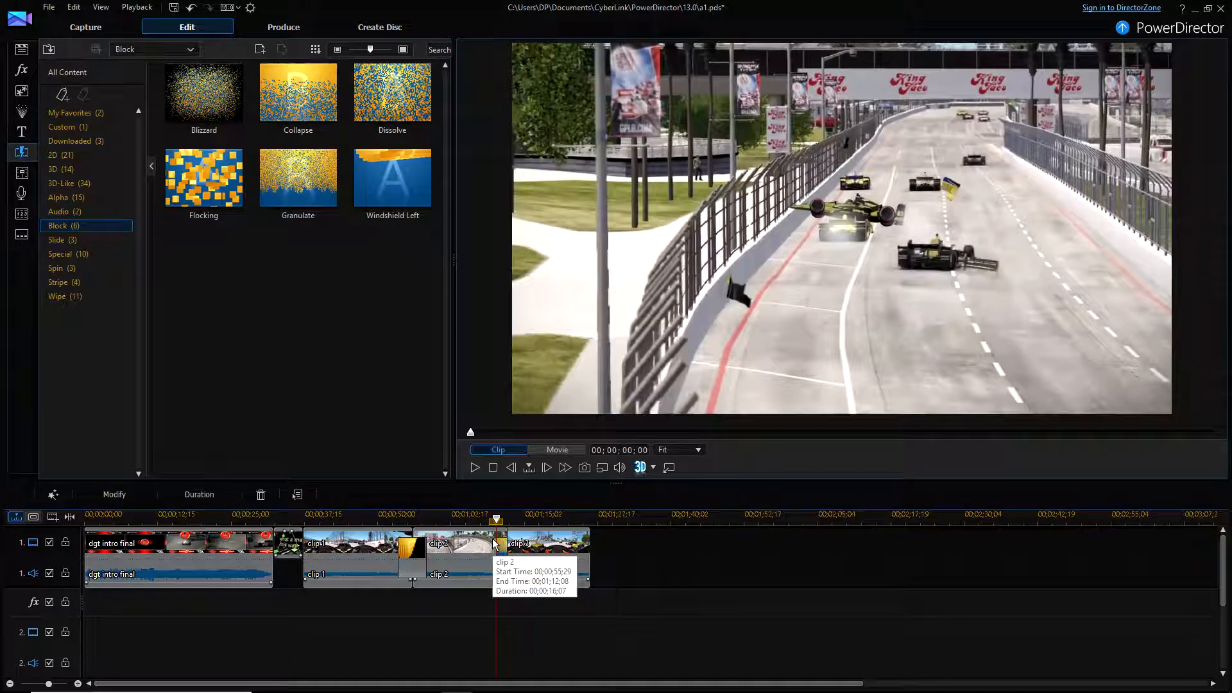
# Disable audio track 1, play the movie silently from the start of clip 1, and re-enable the track.
pyautogui.click(324, 547)
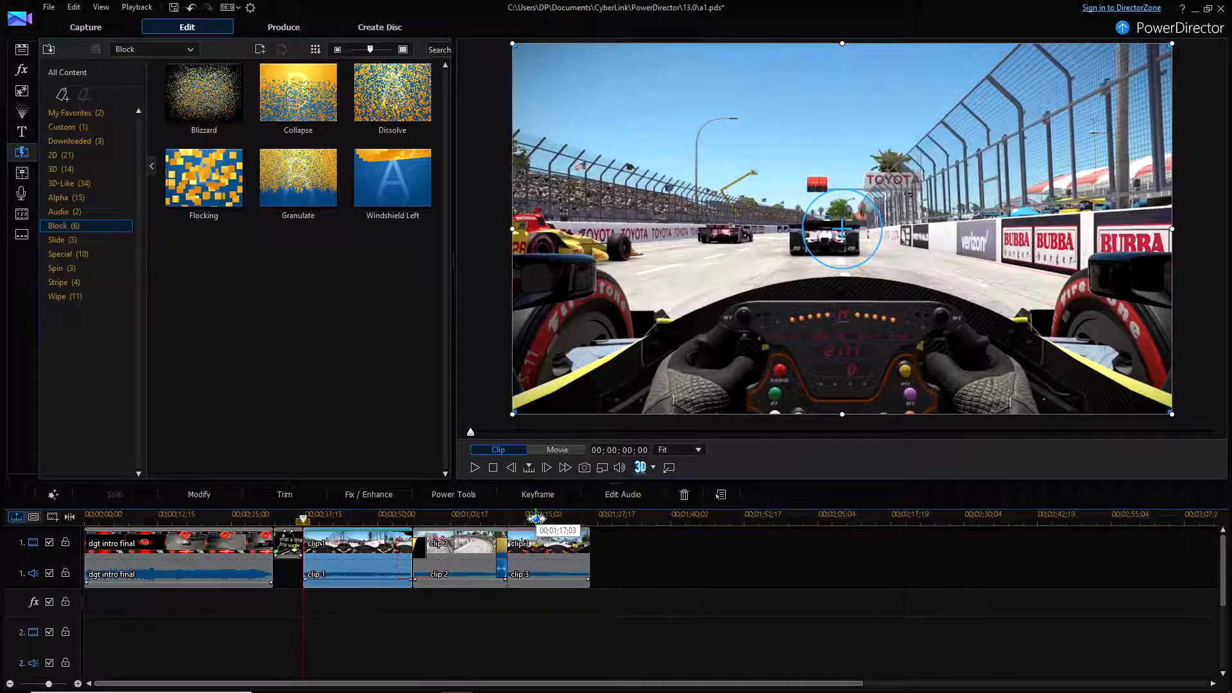
pyautogui.click(48, 573)
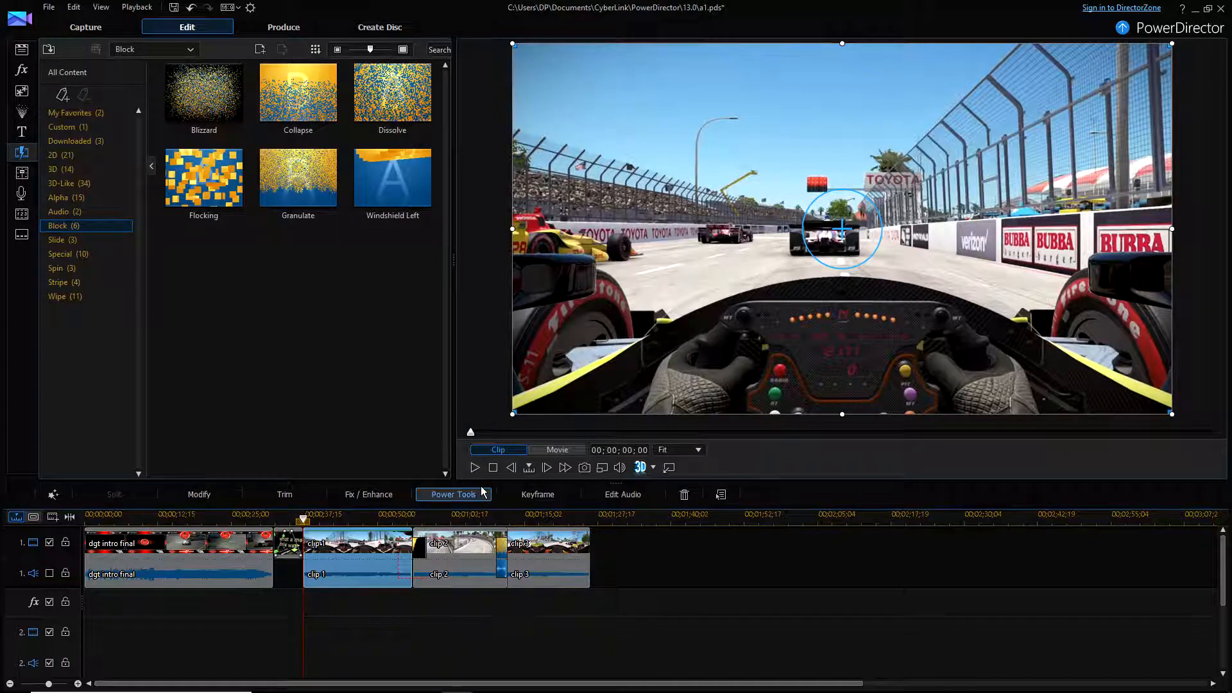
pyautogui.click(475, 467)
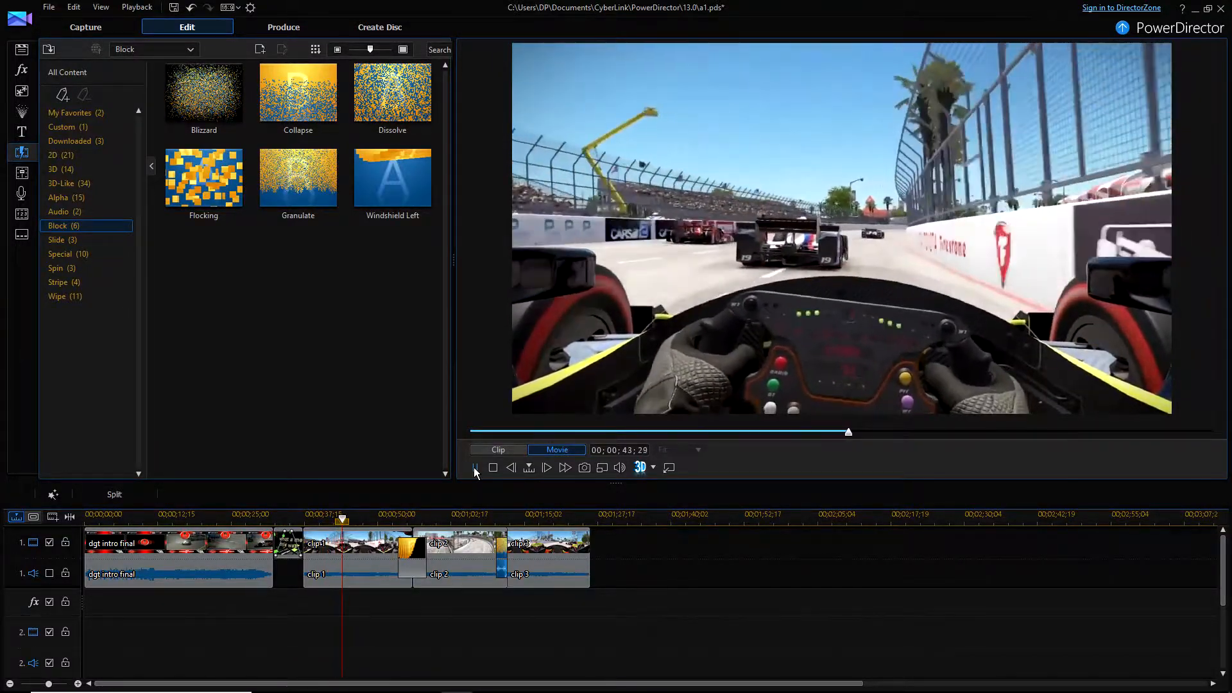
pyautogui.click(475, 467)
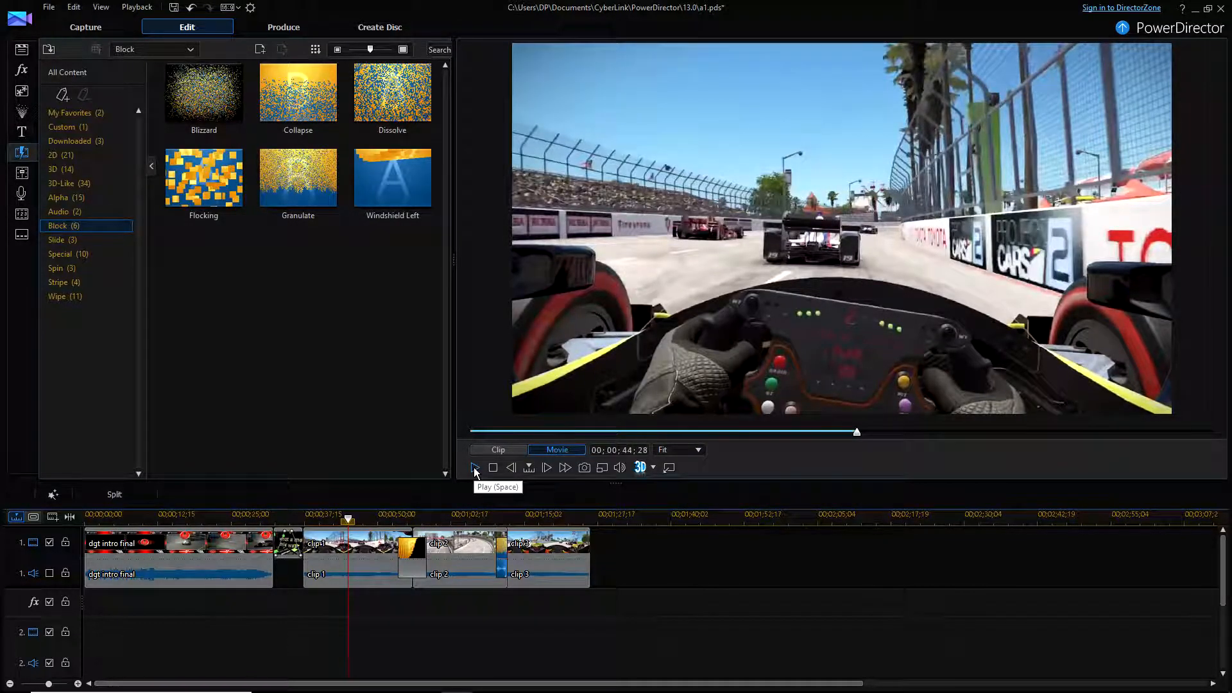
pyautogui.click(49, 573)
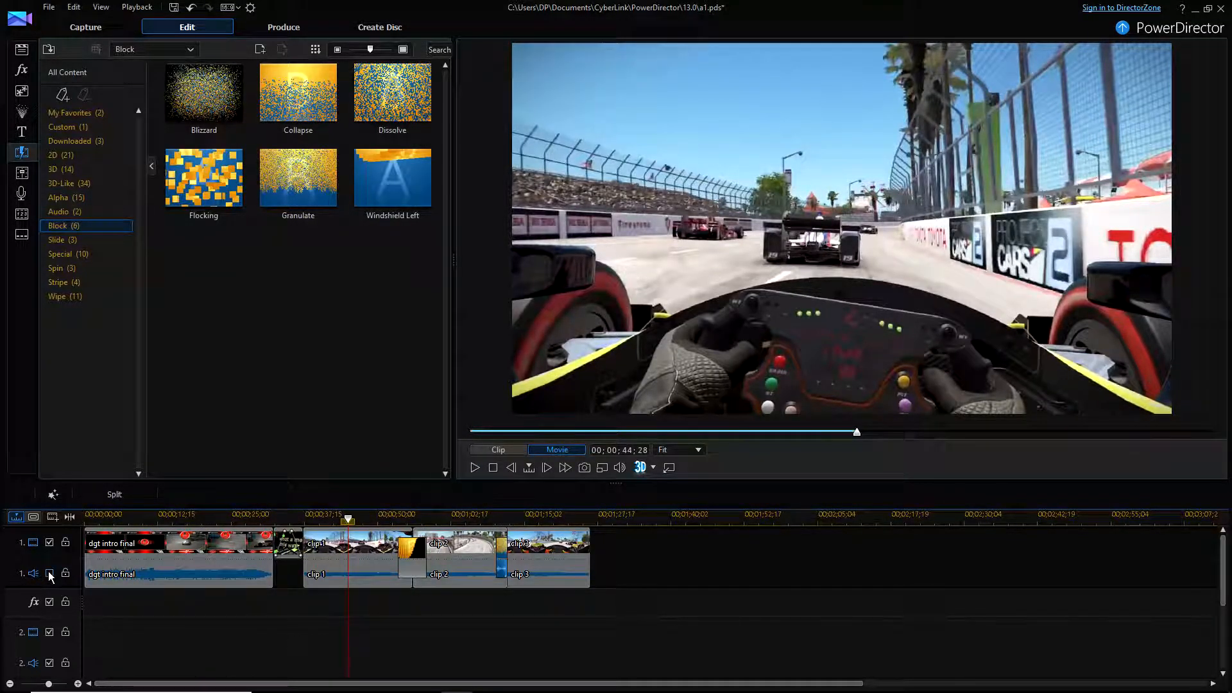
# Play the movie from clip 1 into its transition to clip 2 while lowering the preview volume.
pyautogui.click(619, 468)
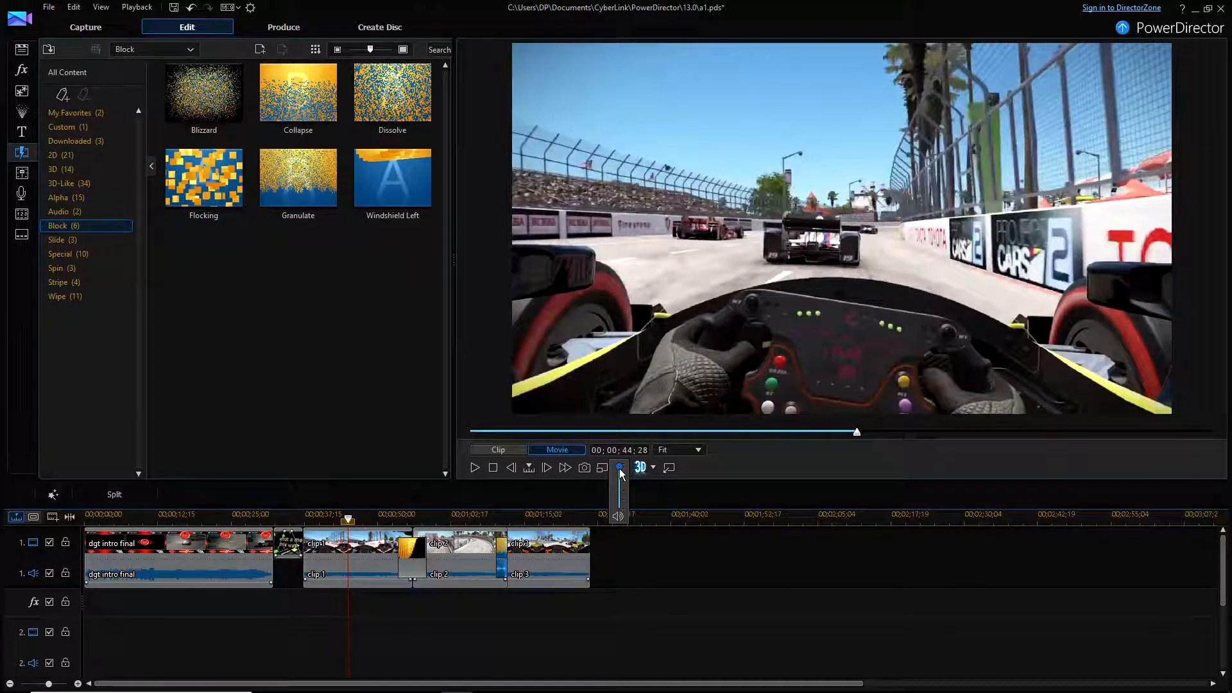
pyautogui.moveTo(624, 494); pyautogui.dragTo(624, 501)
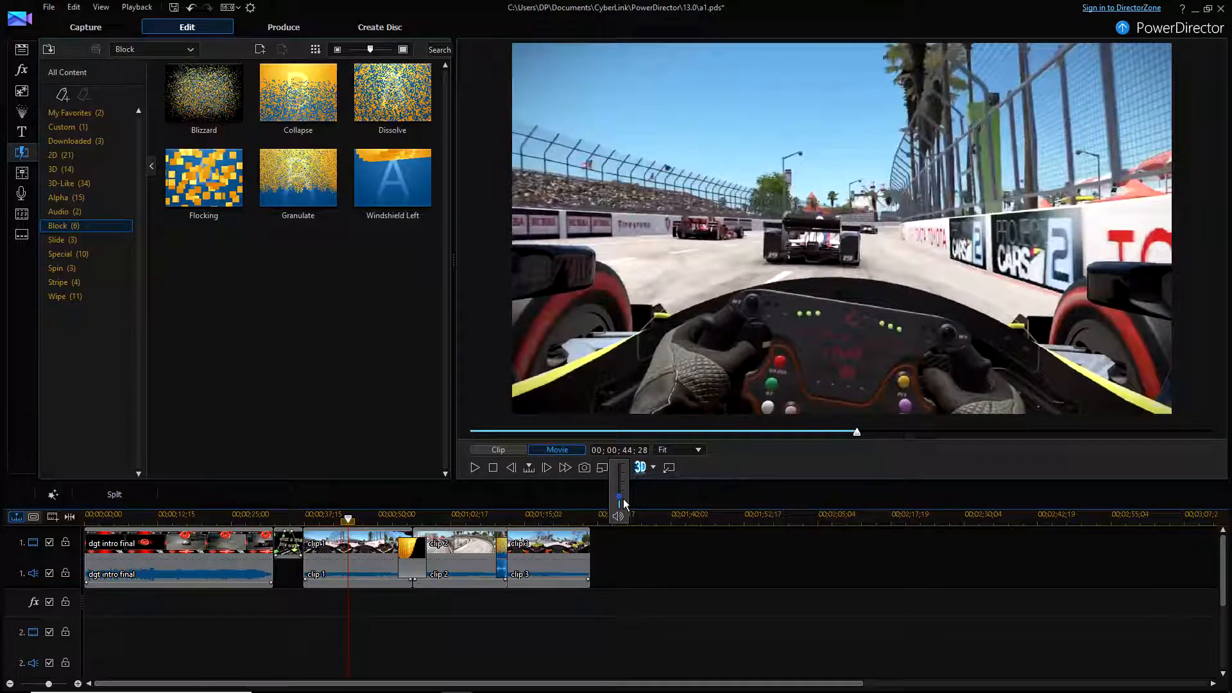
pyautogui.click(475, 468)
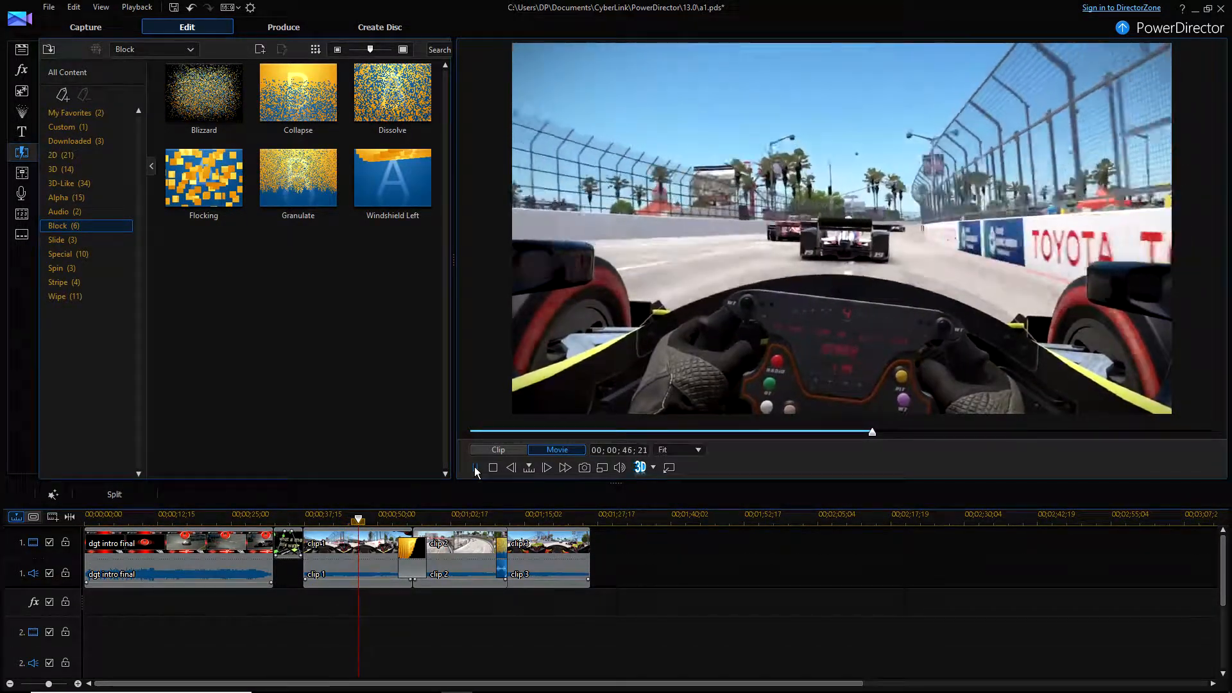
pyautogui.click(474, 468)
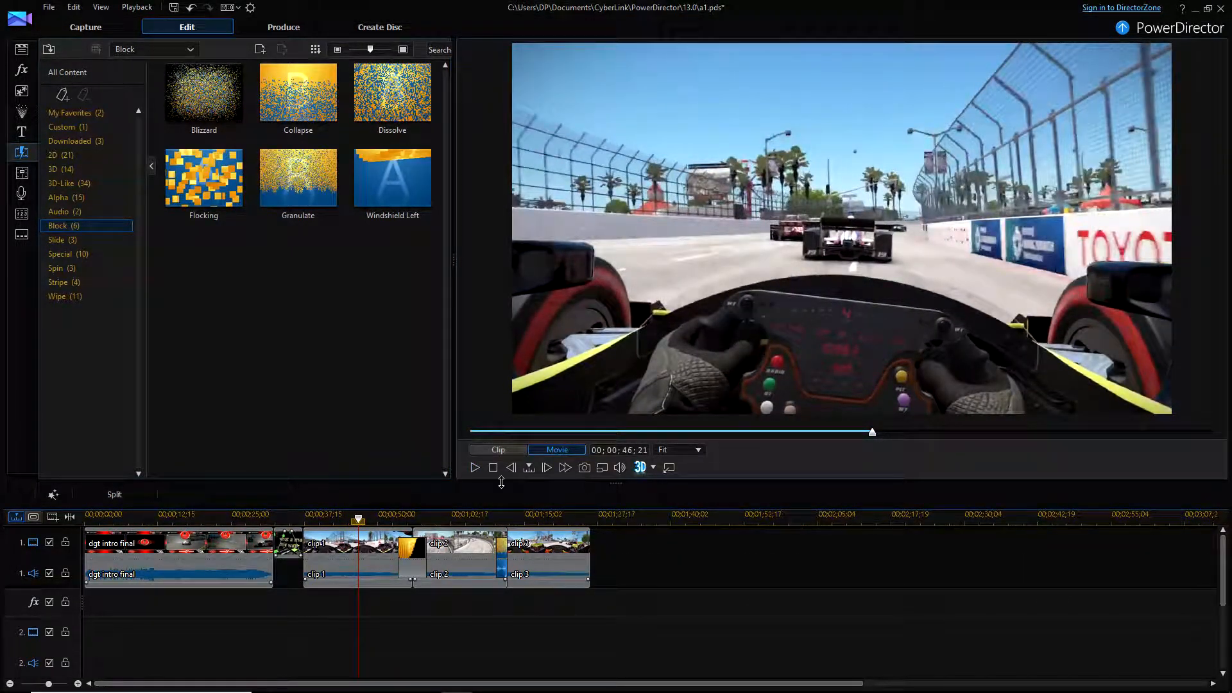
pyautogui.moveTo(620, 472)
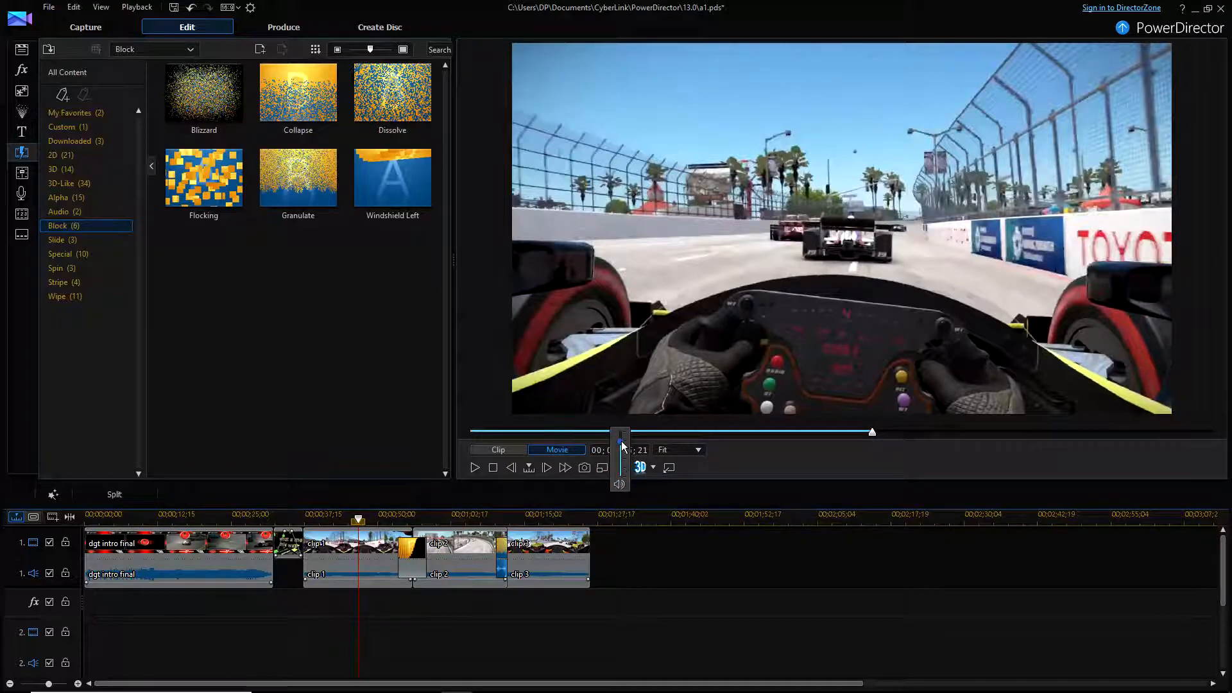
pyautogui.click(475, 468)
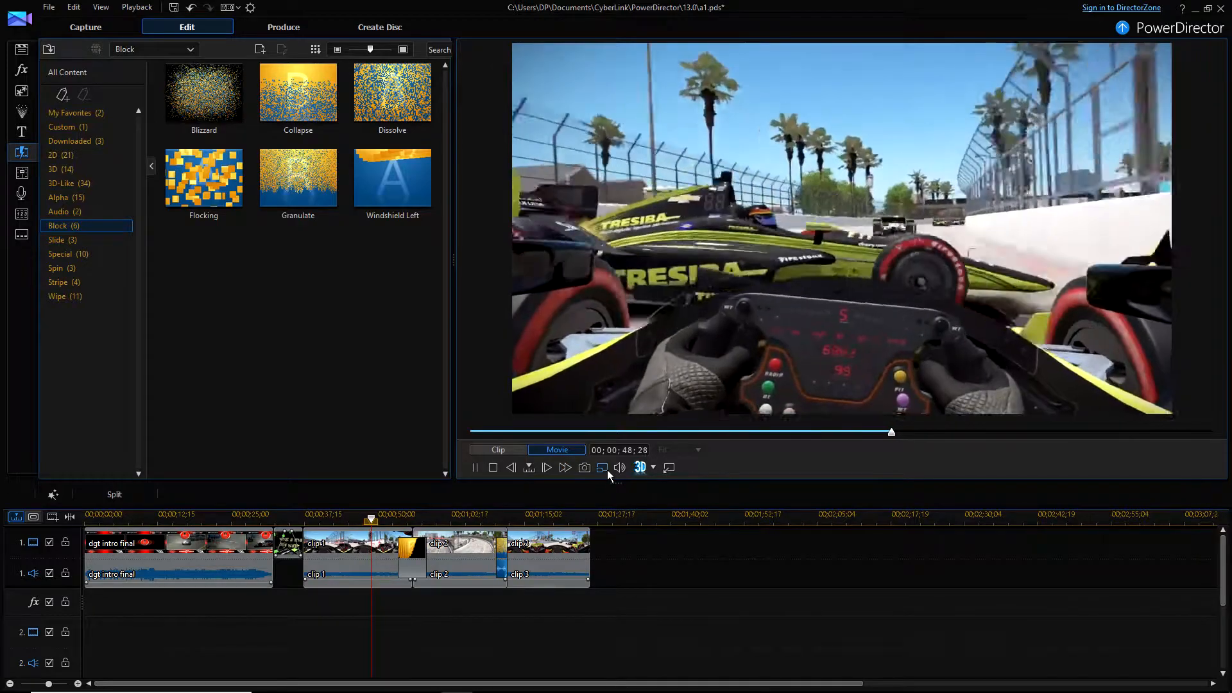
pyautogui.moveTo(621, 471)
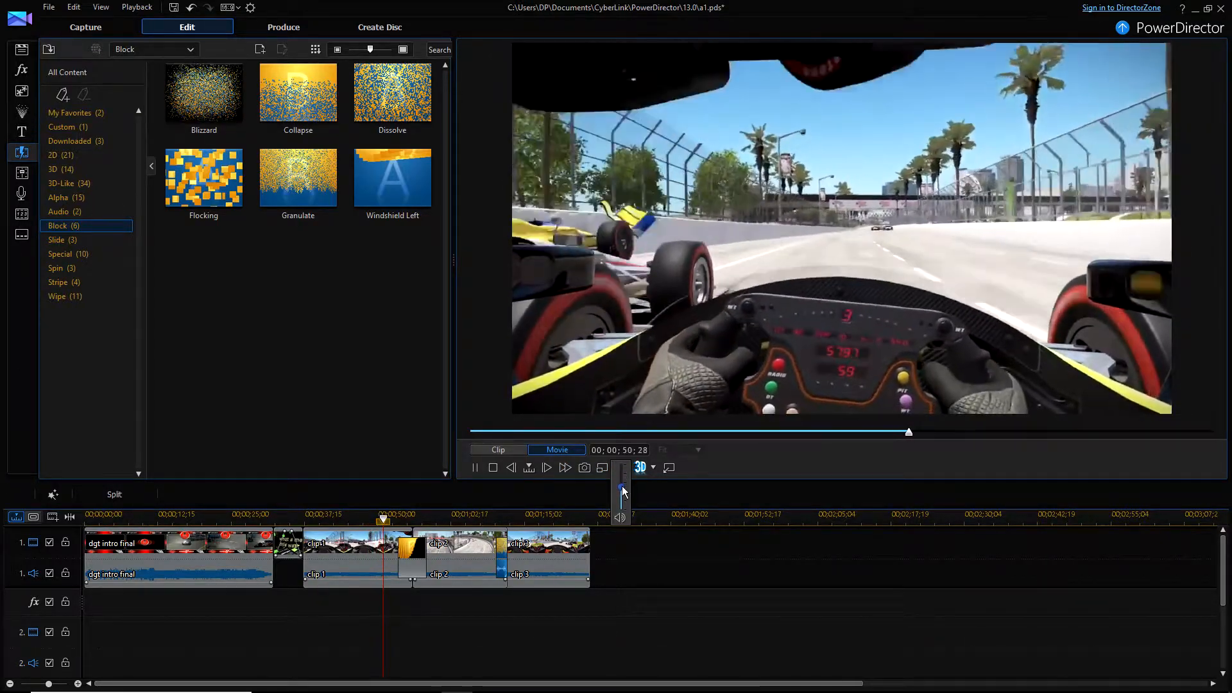
pyautogui.moveTo(621, 489); pyautogui.dragTo(622, 504)
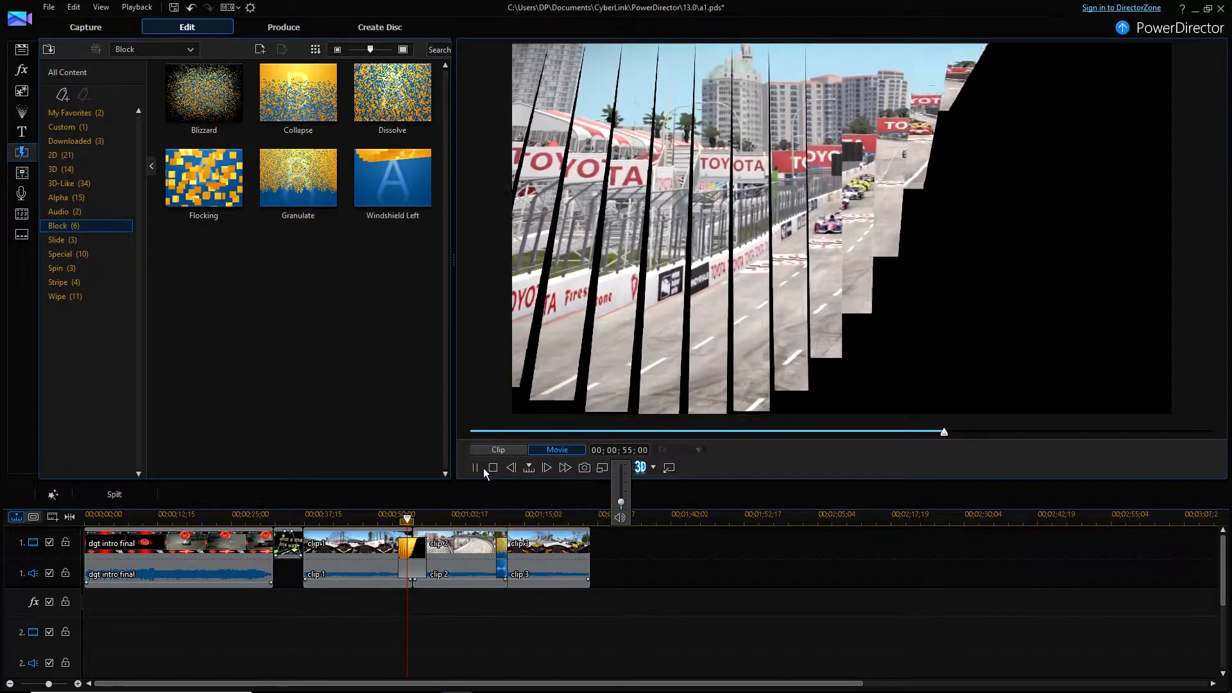
# Look at clips 1, 2 and 3 one after another on the timeline.
pyautogui.click(376, 540)
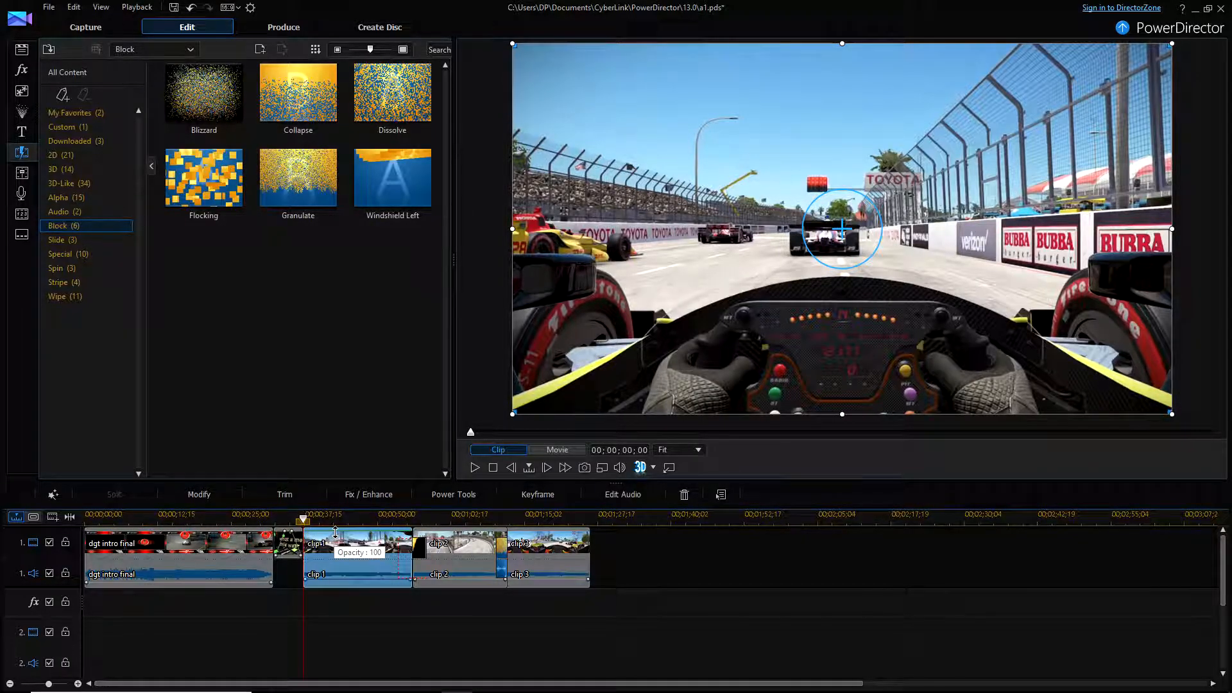
pyautogui.click(449, 544)
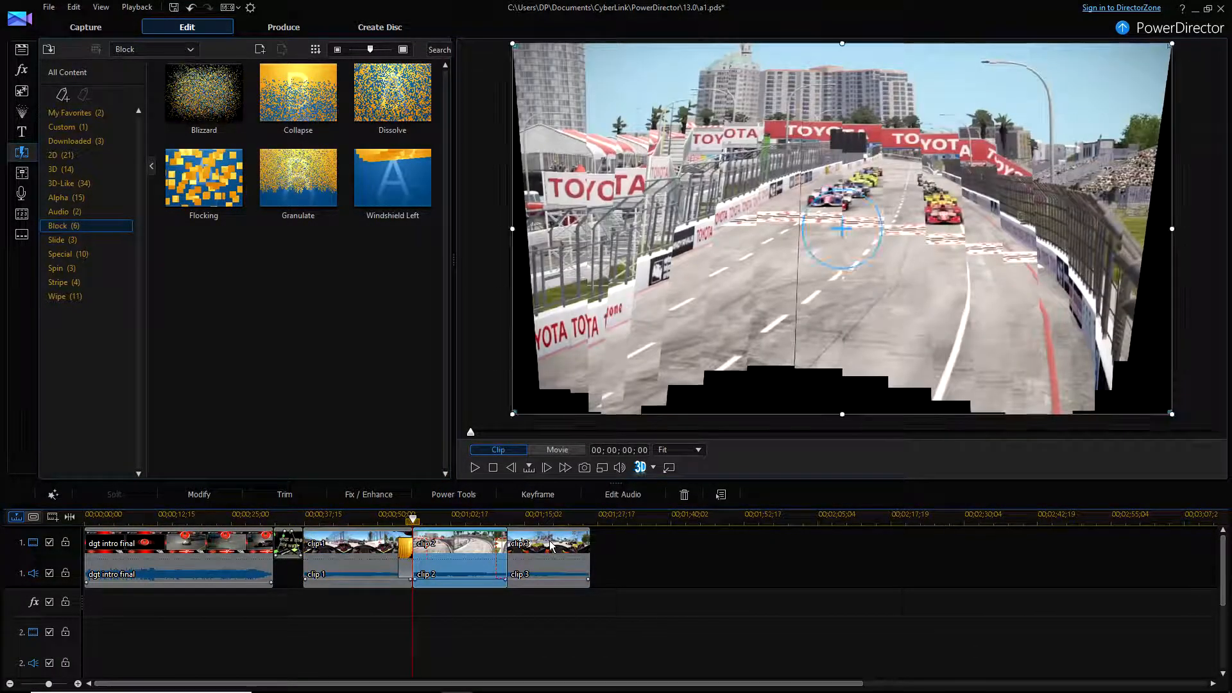
pyautogui.click(545, 541)
# Prepare a voice-over recording at the start of clip 1 and set the audio input level to 83.
pyautogui.click(372, 546)
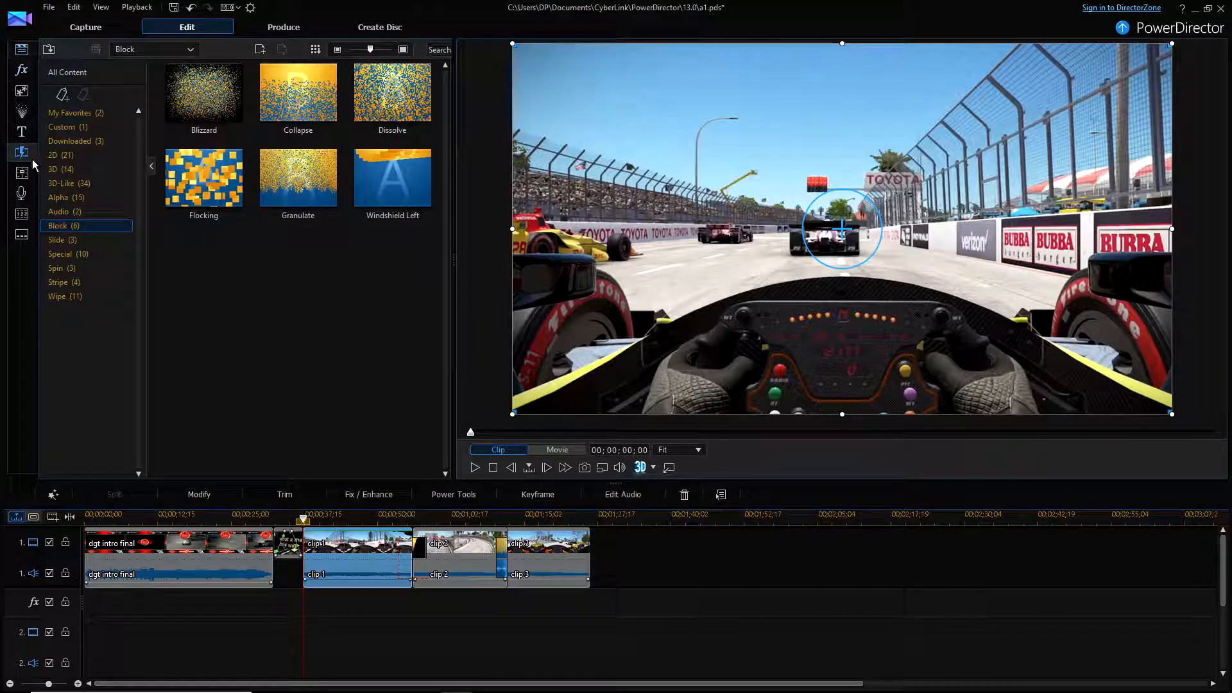
pyautogui.click(25, 202)
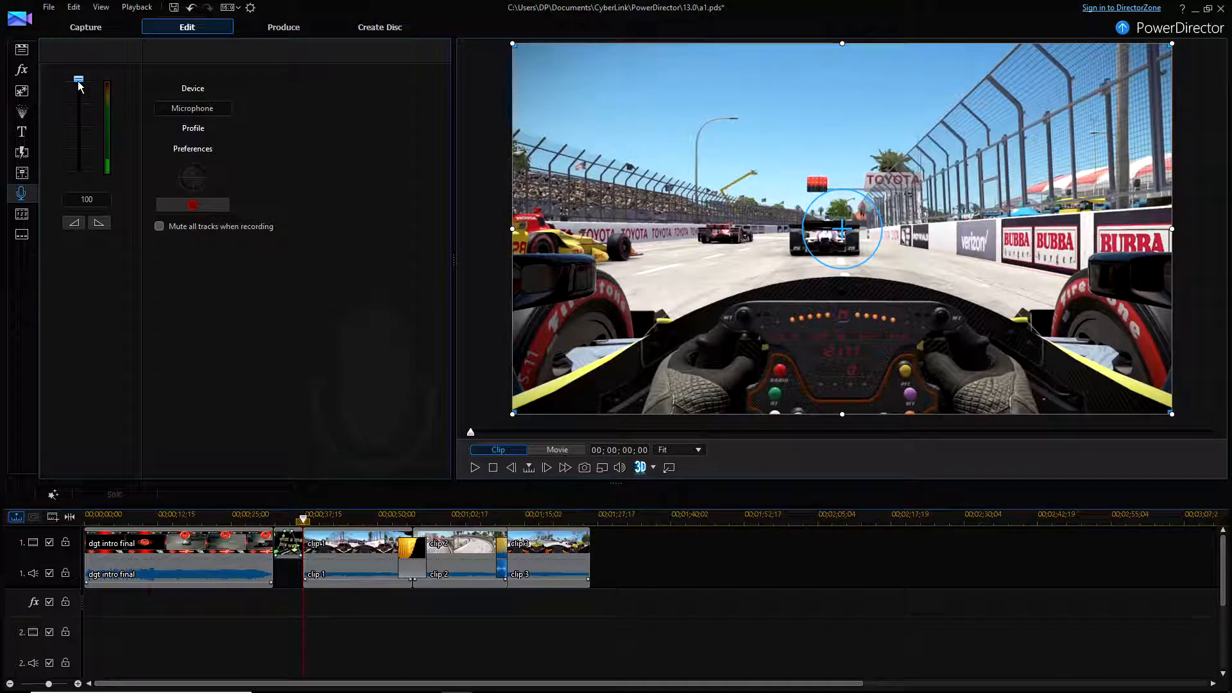
pyautogui.moveTo(78, 83); pyautogui.dragTo(77, 89)
pyautogui.click(618, 474)
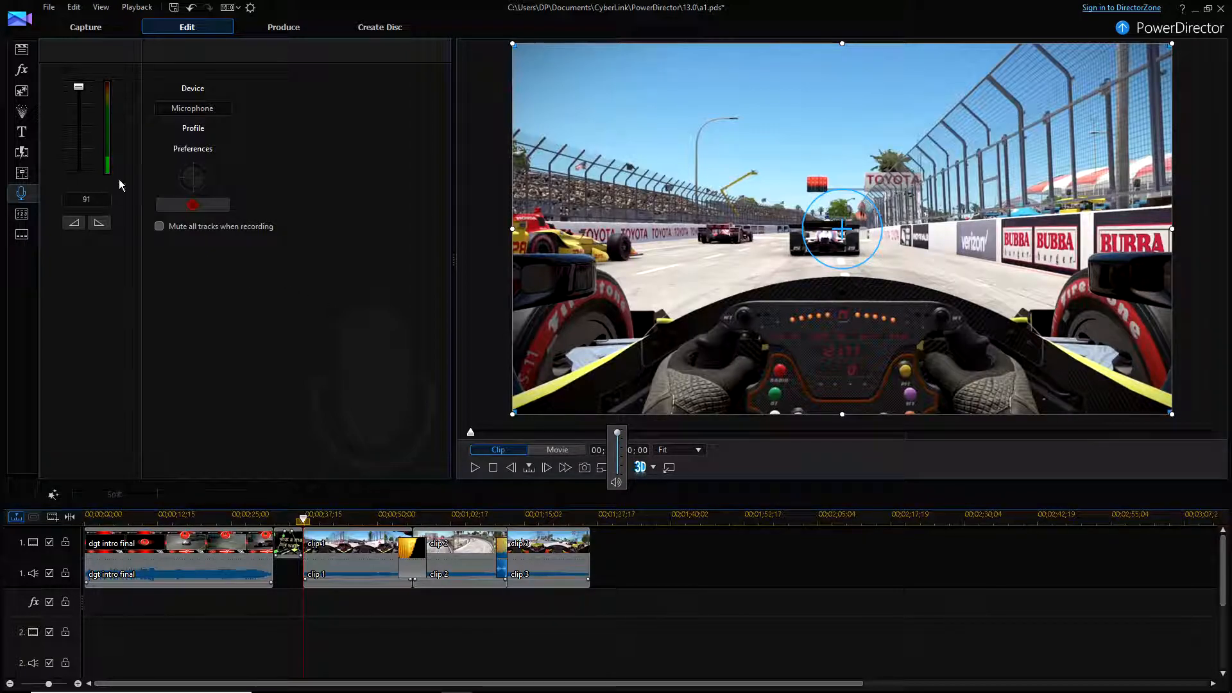
pyautogui.click(78, 86)
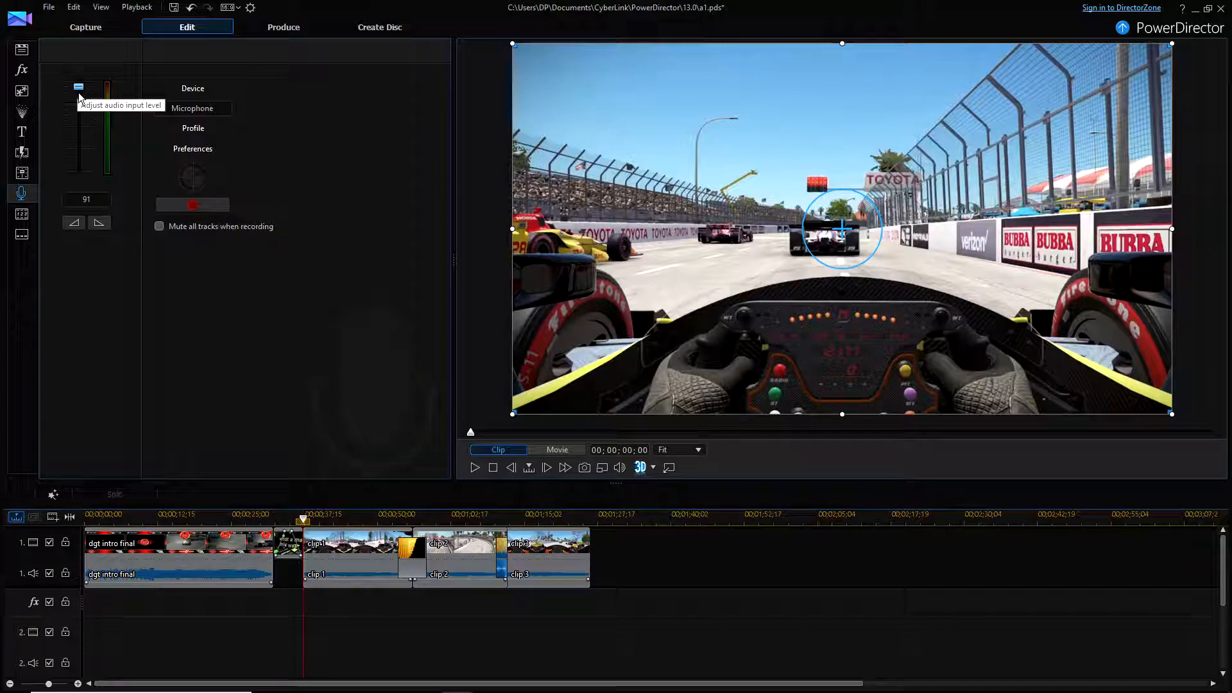
pyautogui.moveTo(79, 90); pyautogui.dragTo(81, 99)
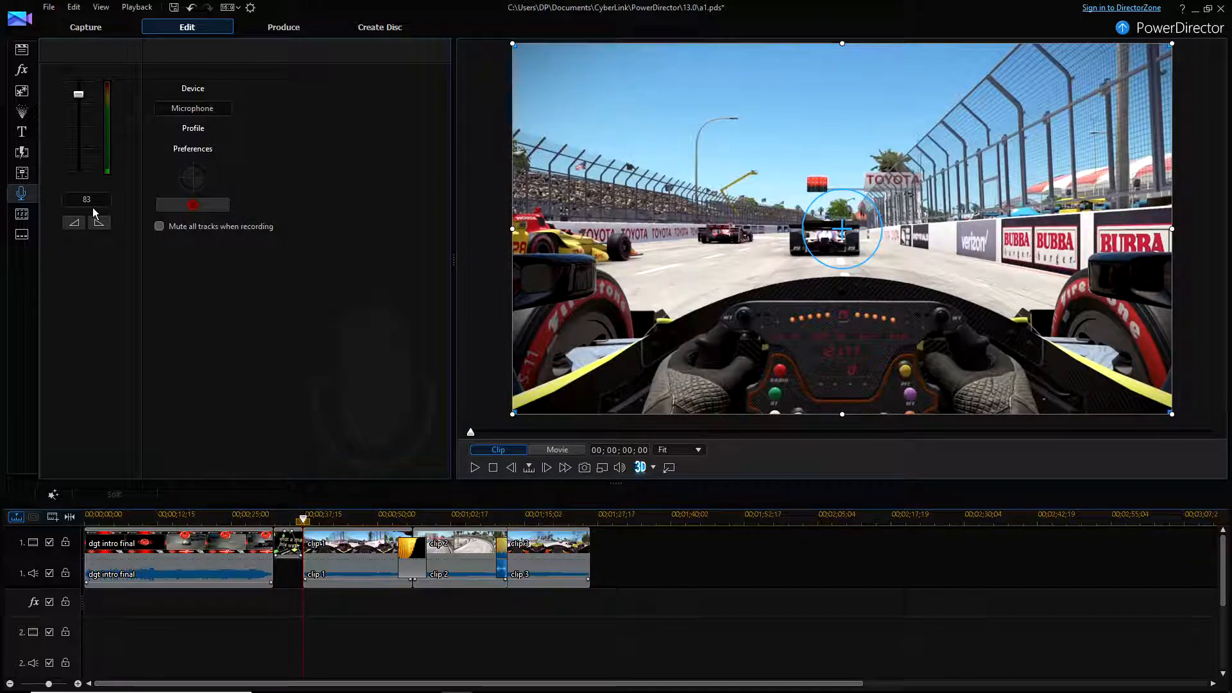
# Confirm Microphone (Turtle Beach PX22) as the recording device and check the recording preferences without changing them.
pyautogui.click(193, 89)
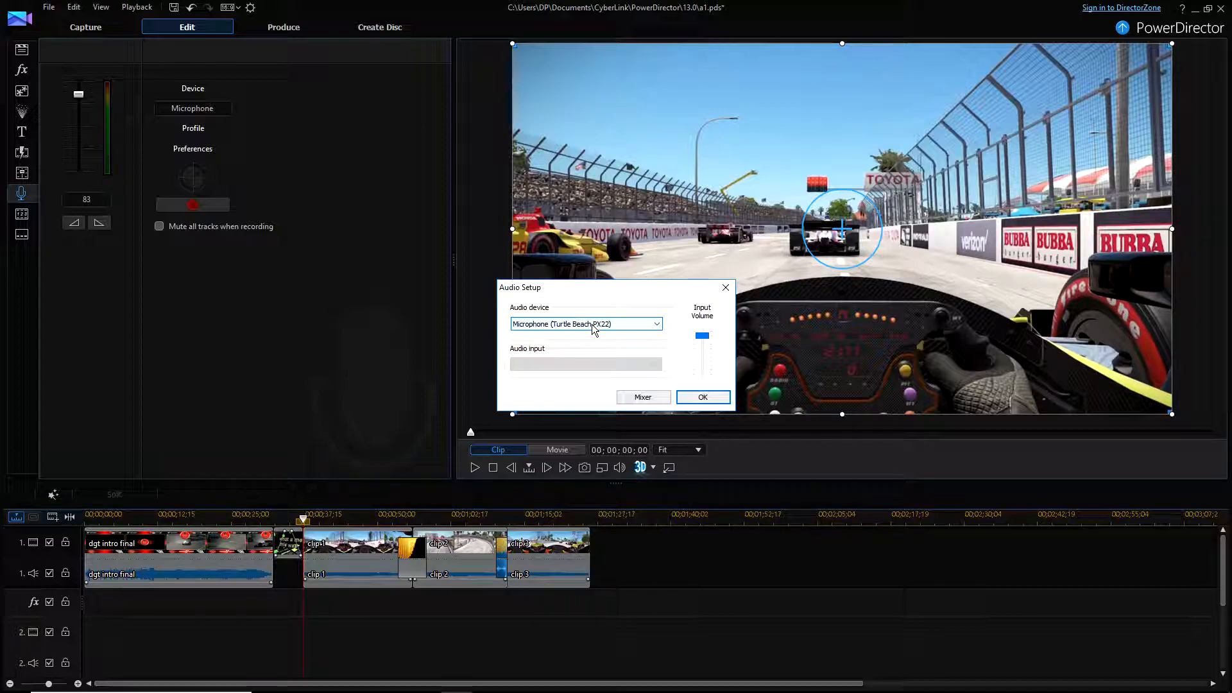
pyautogui.click(702, 398)
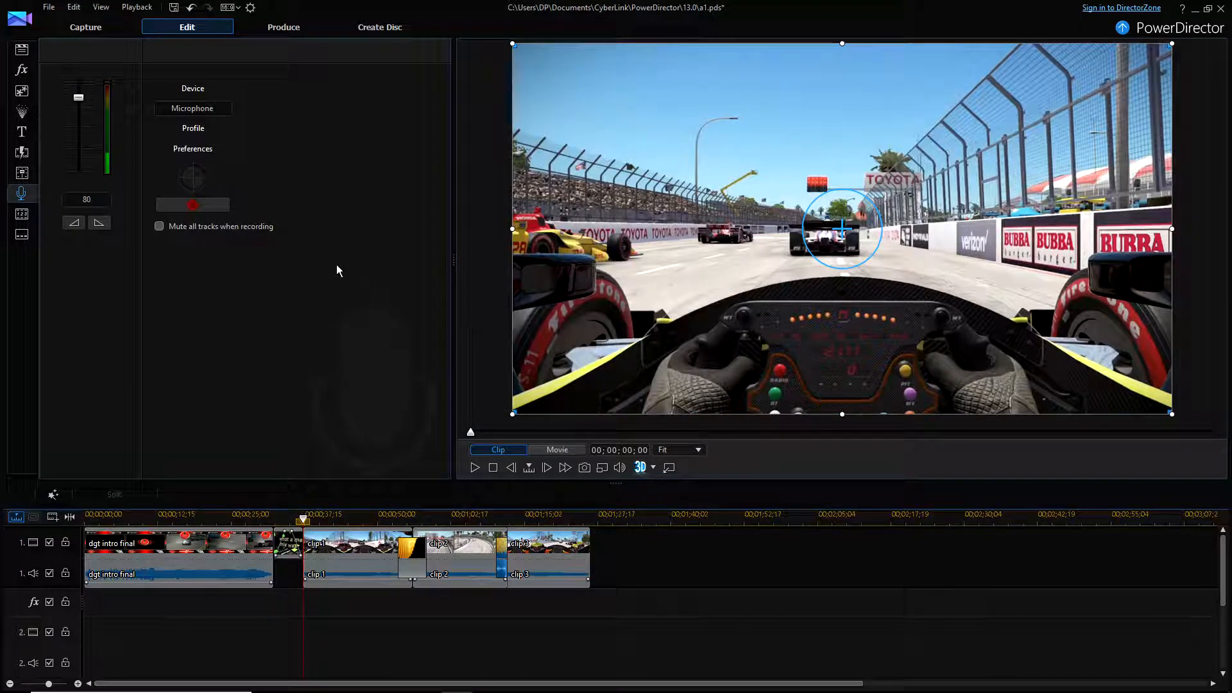
pyautogui.click(209, 149)
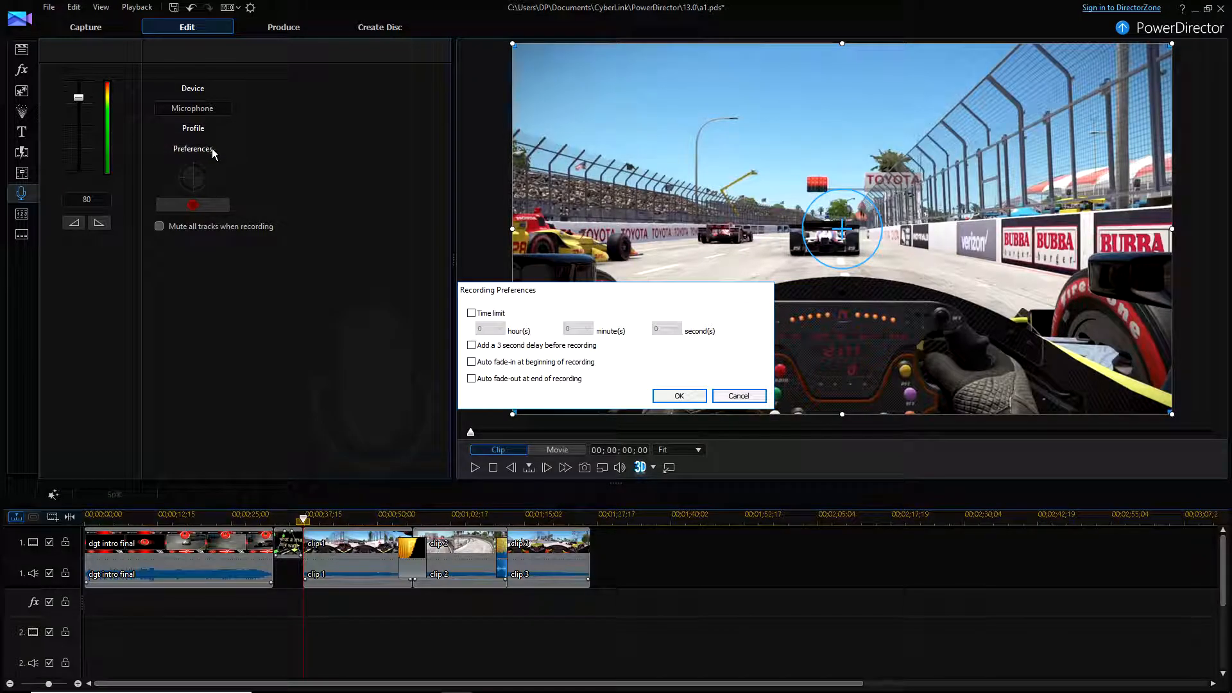
pyautogui.click(738, 396)
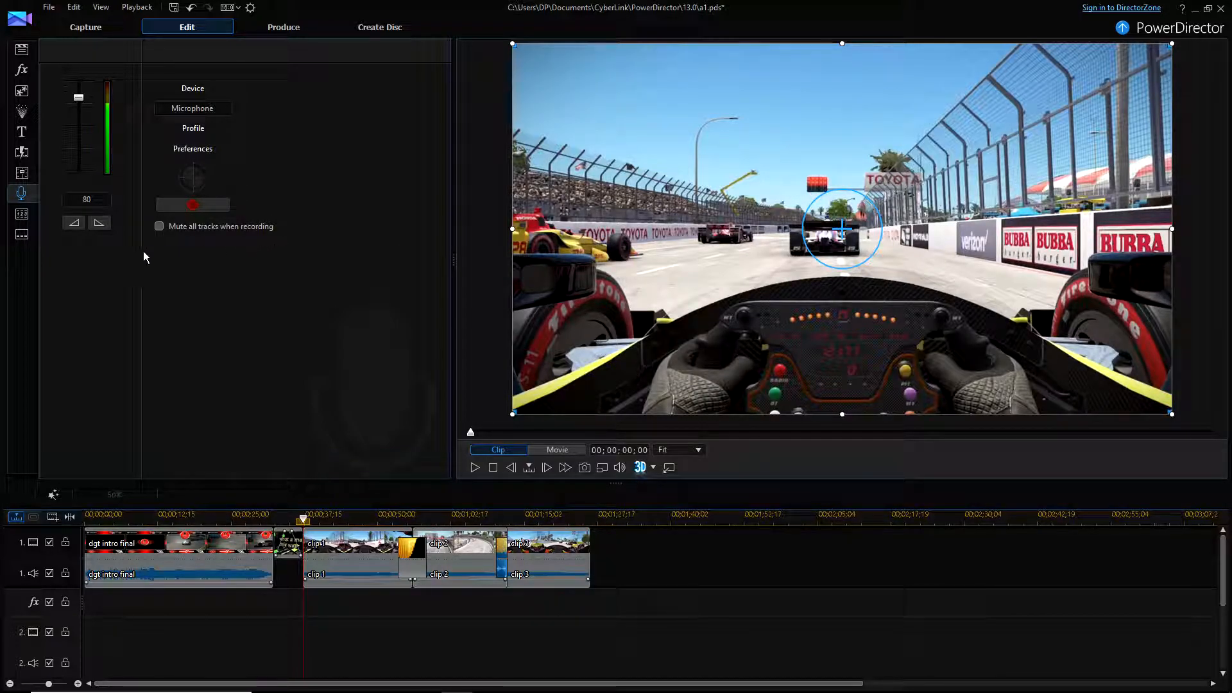
# Record a voice-over from the start of clip 1 to about 00;00;50;21, leaving the other tracks unmuted.
pyautogui.click(160, 227)
pyautogui.click(201, 205)
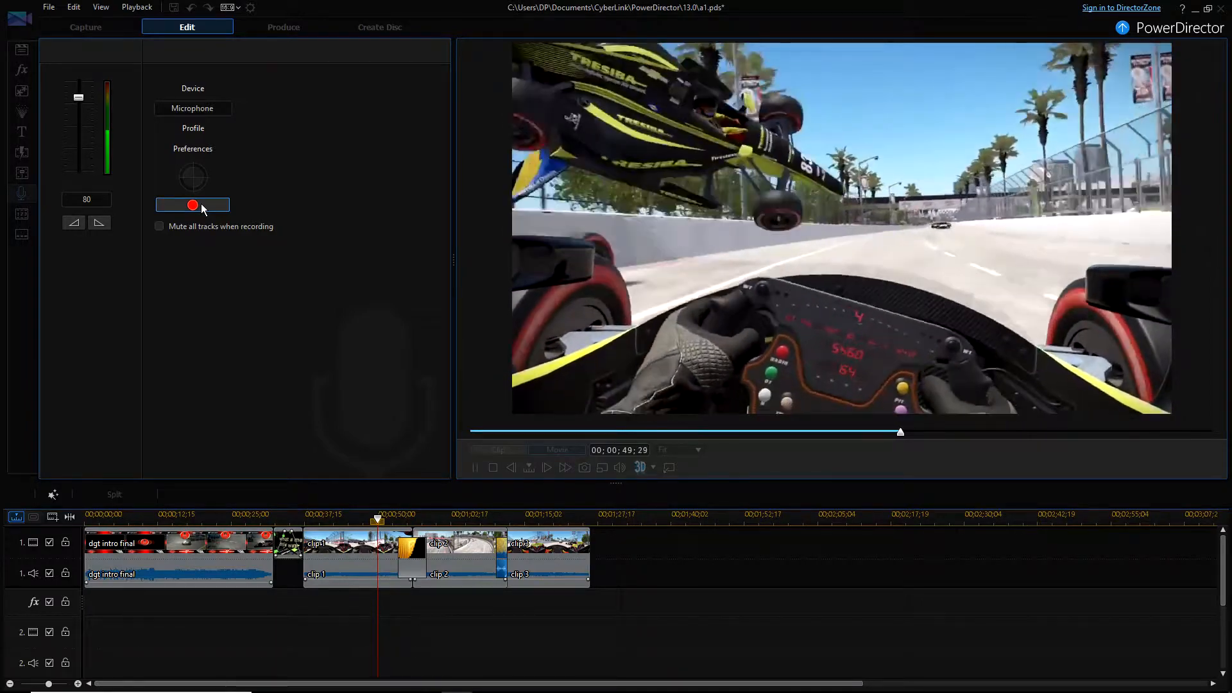
pyautogui.click(201, 205)
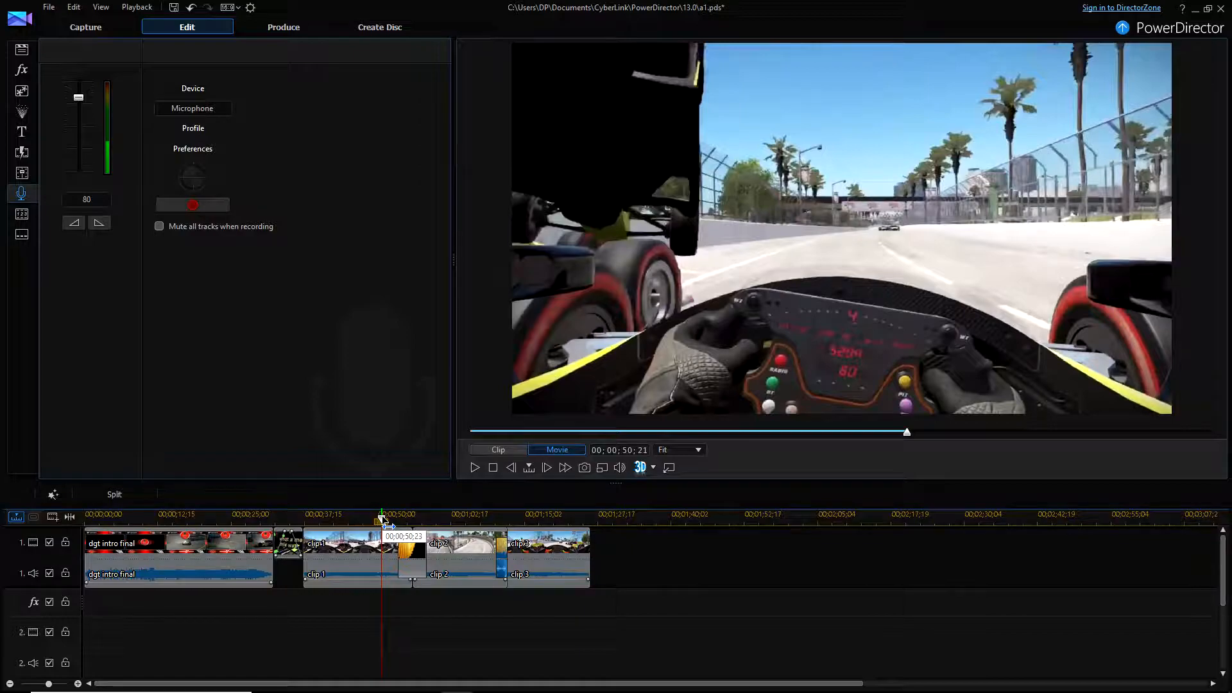
# Return the playhead to the start of clip 1 and locate the recorded voice-over on the voice track.
pyautogui.moveTo(382, 521); pyautogui.dragTo(304, 526)
pyautogui.click(319, 548)
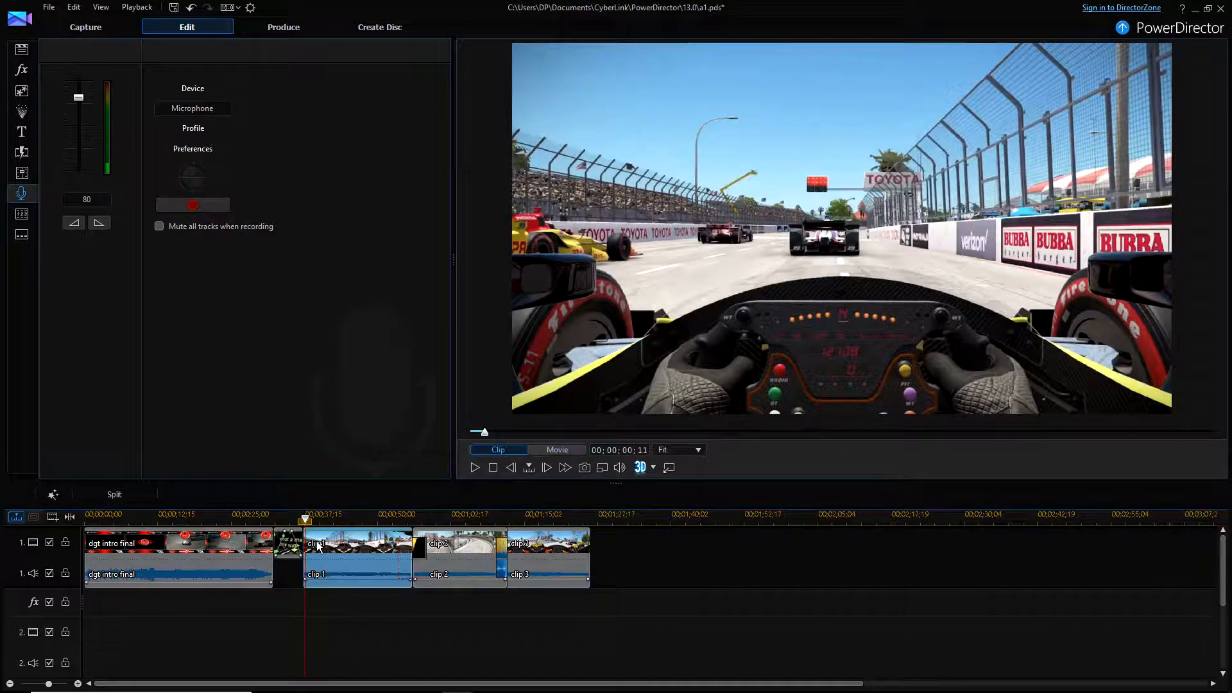
pyautogui.moveTo(490, 431); pyautogui.dragTo(464, 440)
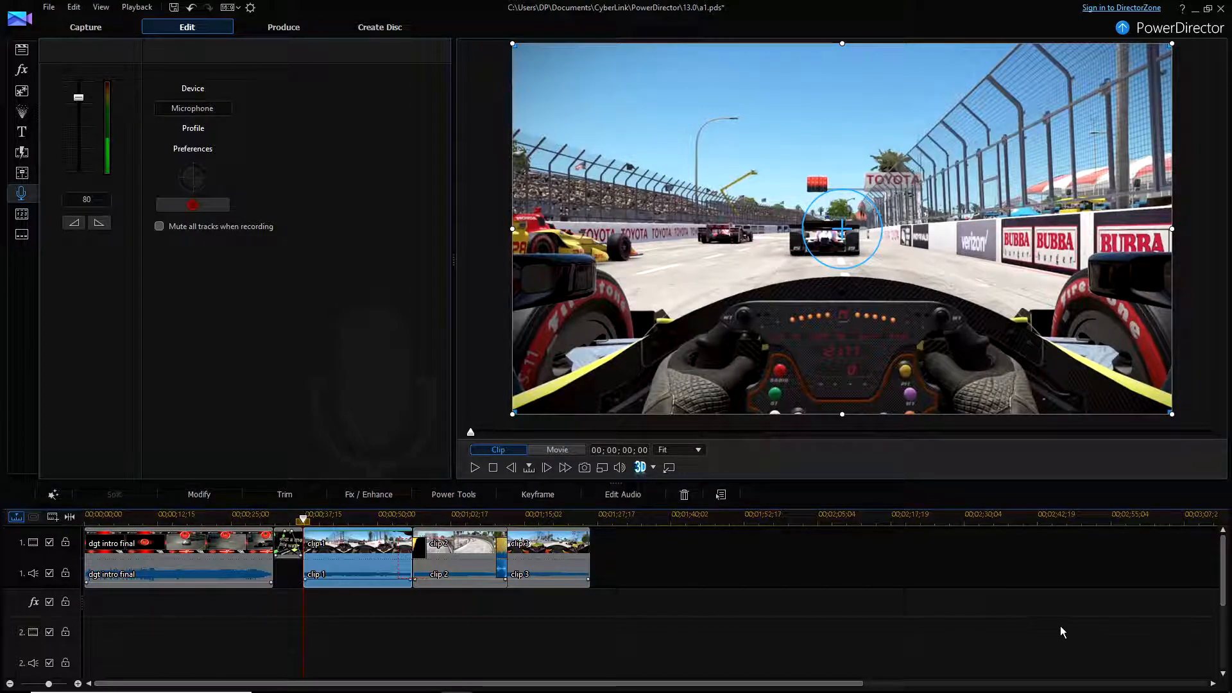
pyautogui.moveTo(1223, 564); pyautogui.dragTo(1225, 590)
pyautogui.scroll(-2, 1226, 603)
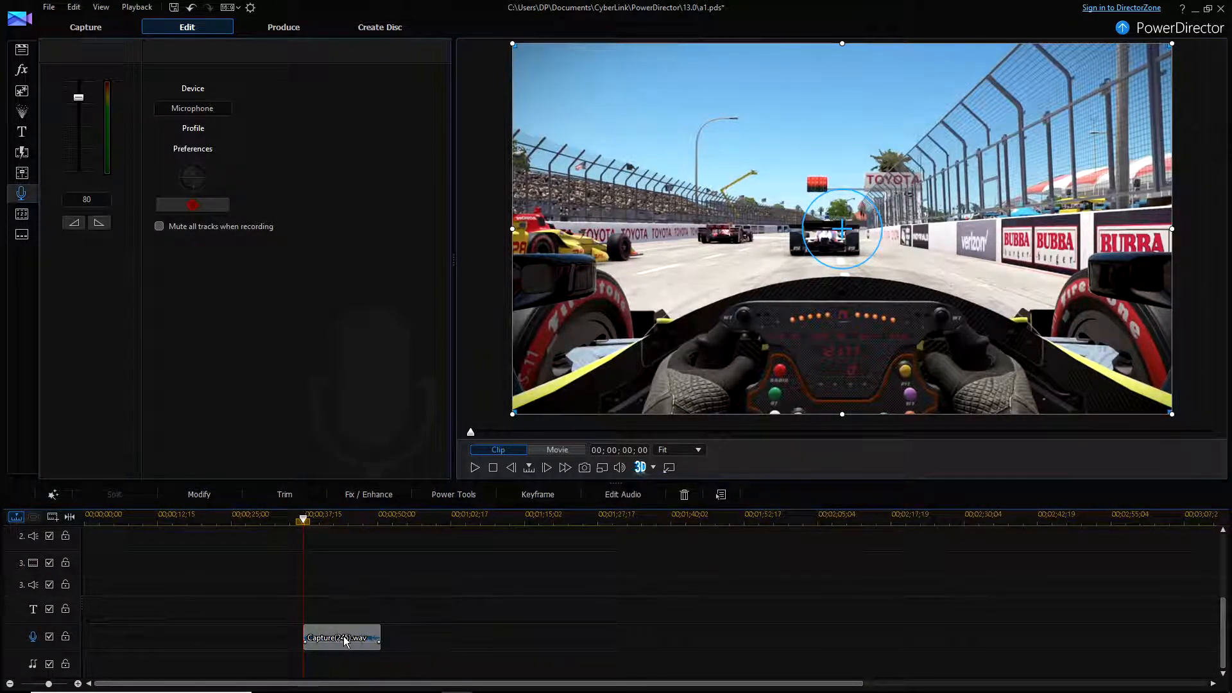
# Enlarge the timeline area to show all tracks and play from the start of clip 1 to about 00;00;51;28 to hear the voice-over.
pyautogui.moveTo(766, 692)
pyautogui.moveTo(610, 484); pyautogui.dragTo(608, 312)
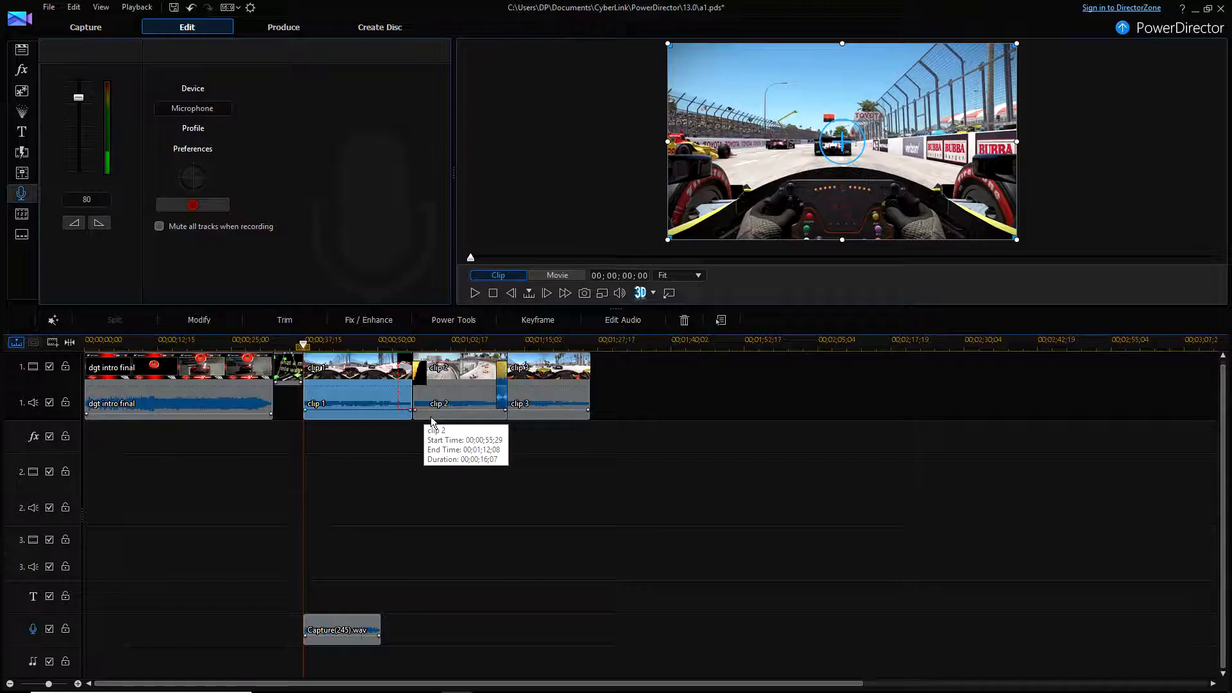
pyautogui.click(622, 297)
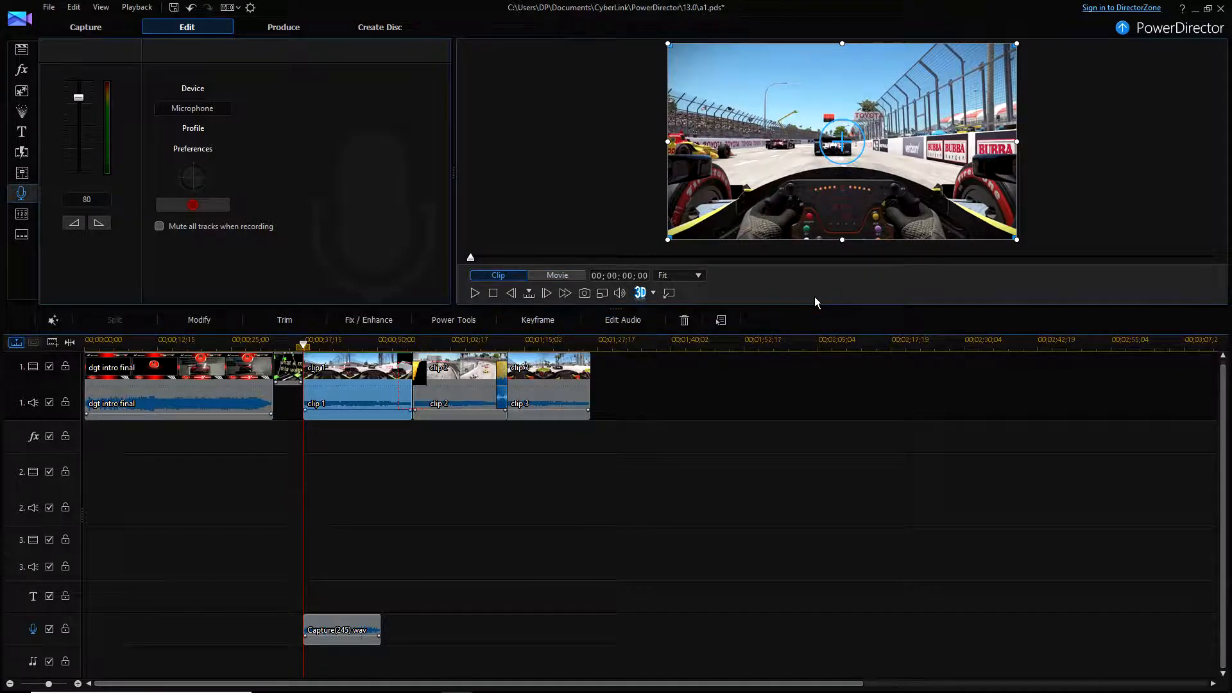
pyautogui.click(476, 292)
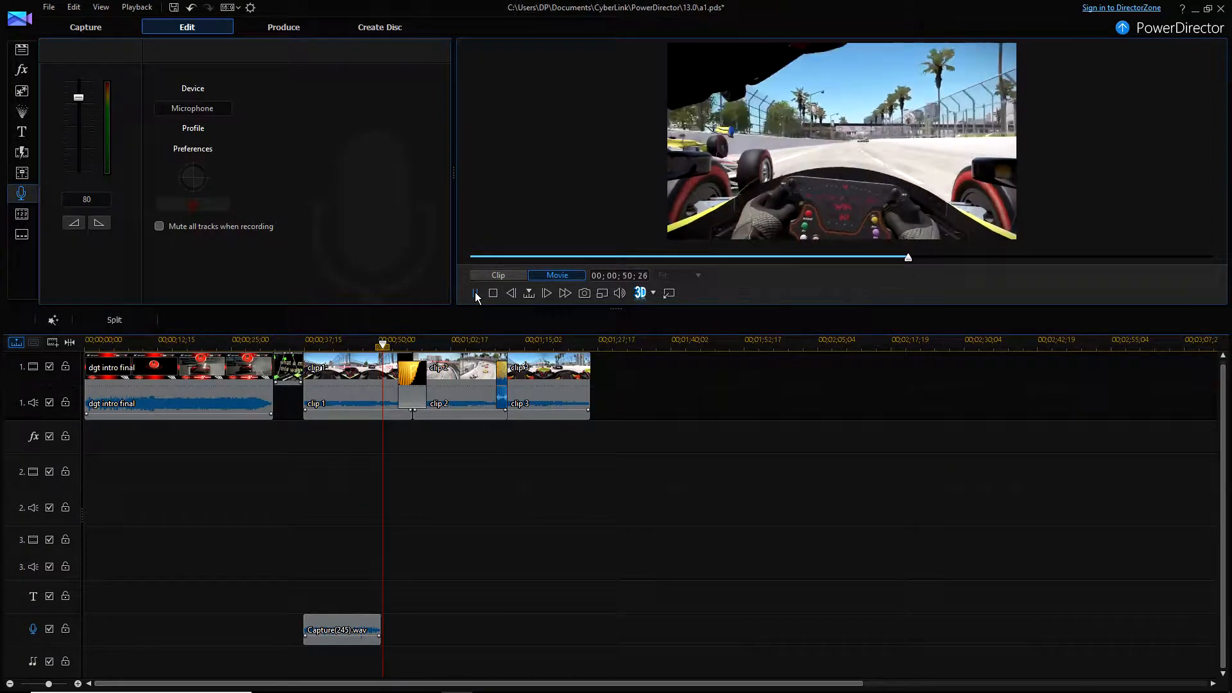
pyautogui.click(476, 293)
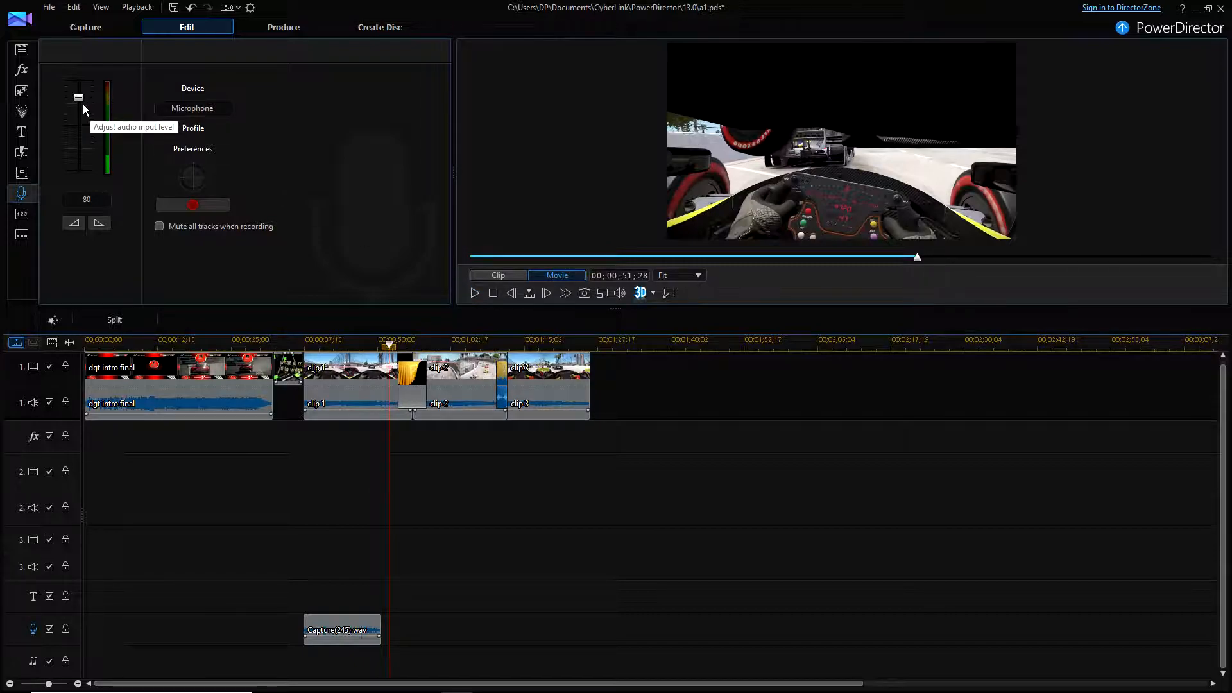
# Set the recording input level to 88 and keyframe the voice-over's volume at 7.0 dB from its start to its end.
pyautogui.moveTo(80, 98); pyautogui.dragTo(80, 95)
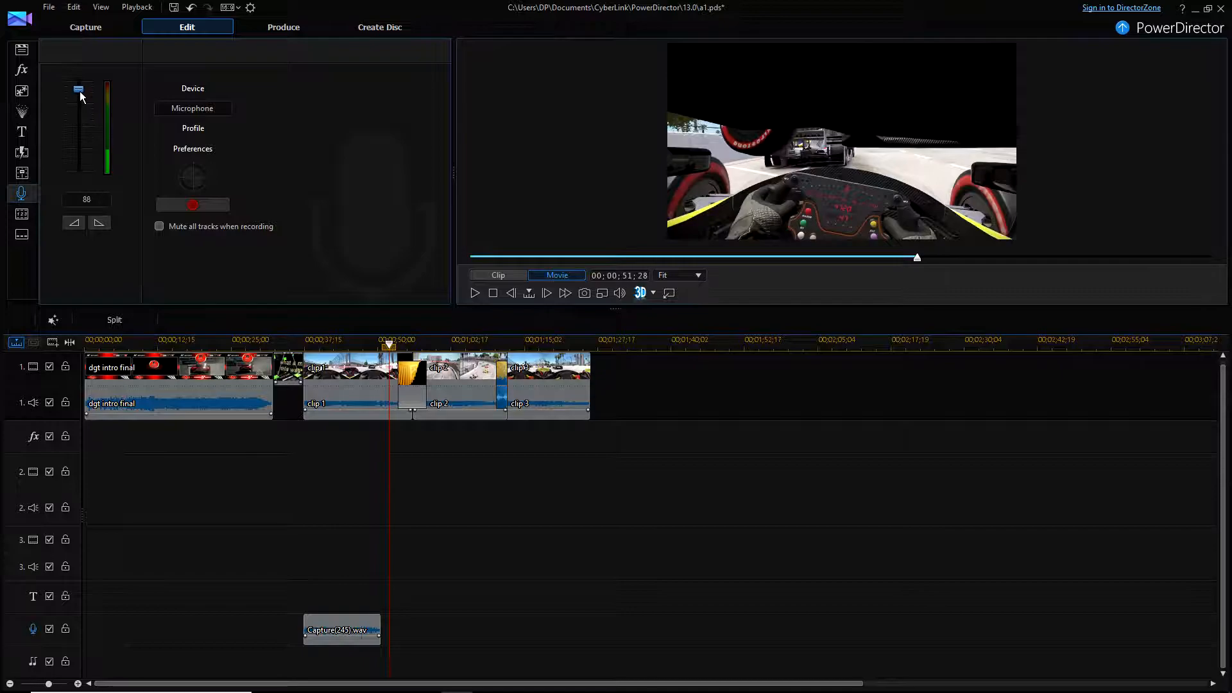
pyautogui.click(318, 629)
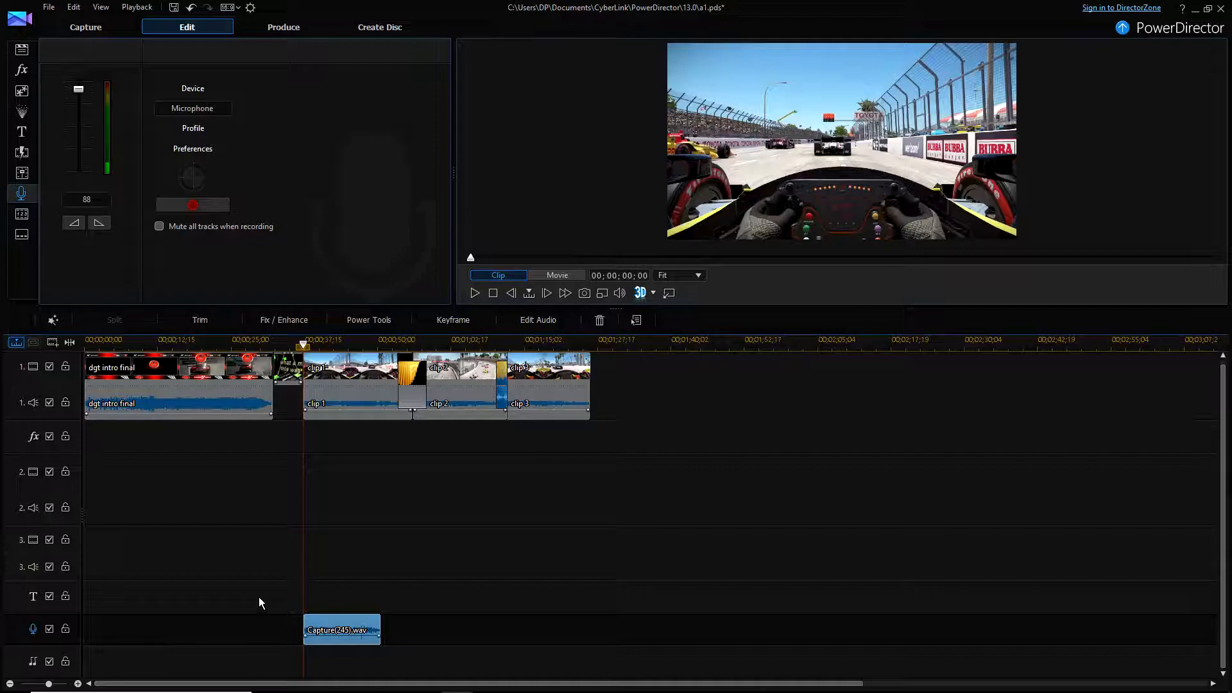
pyautogui.click(450, 320)
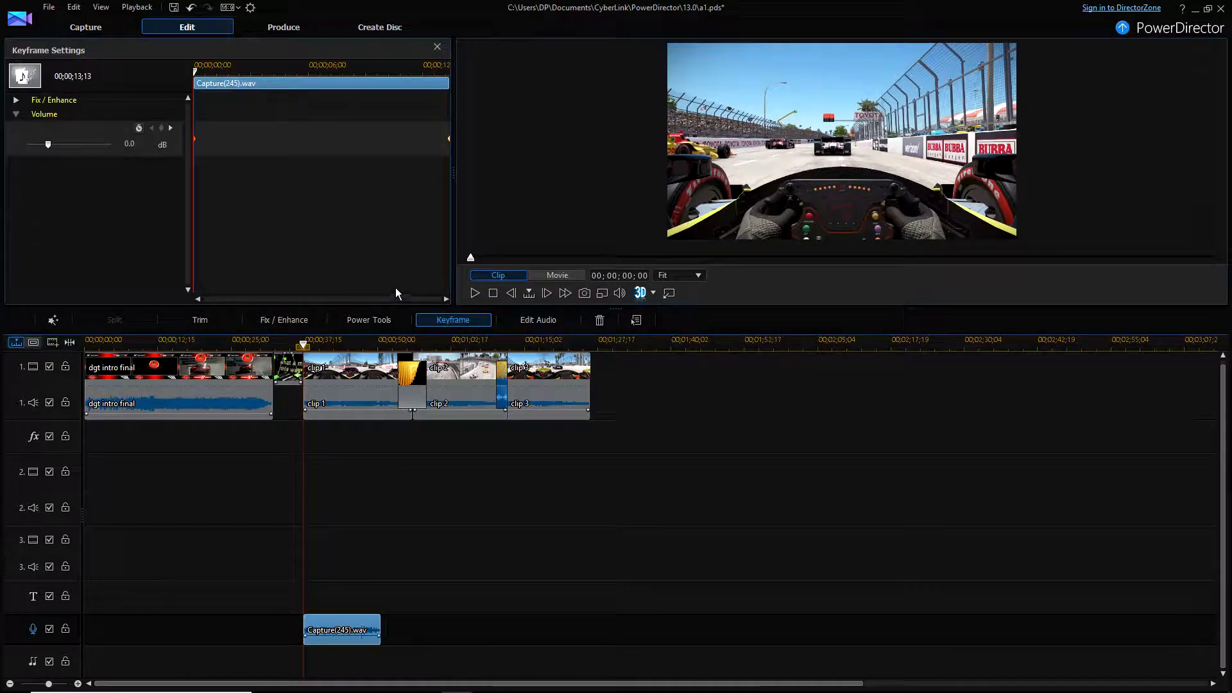
pyautogui.moveTo(47, 145); pyautogui.dragTo(73, 145)
pyautogui.click(171, 127)
pyautogui.rightClick(449, 140)
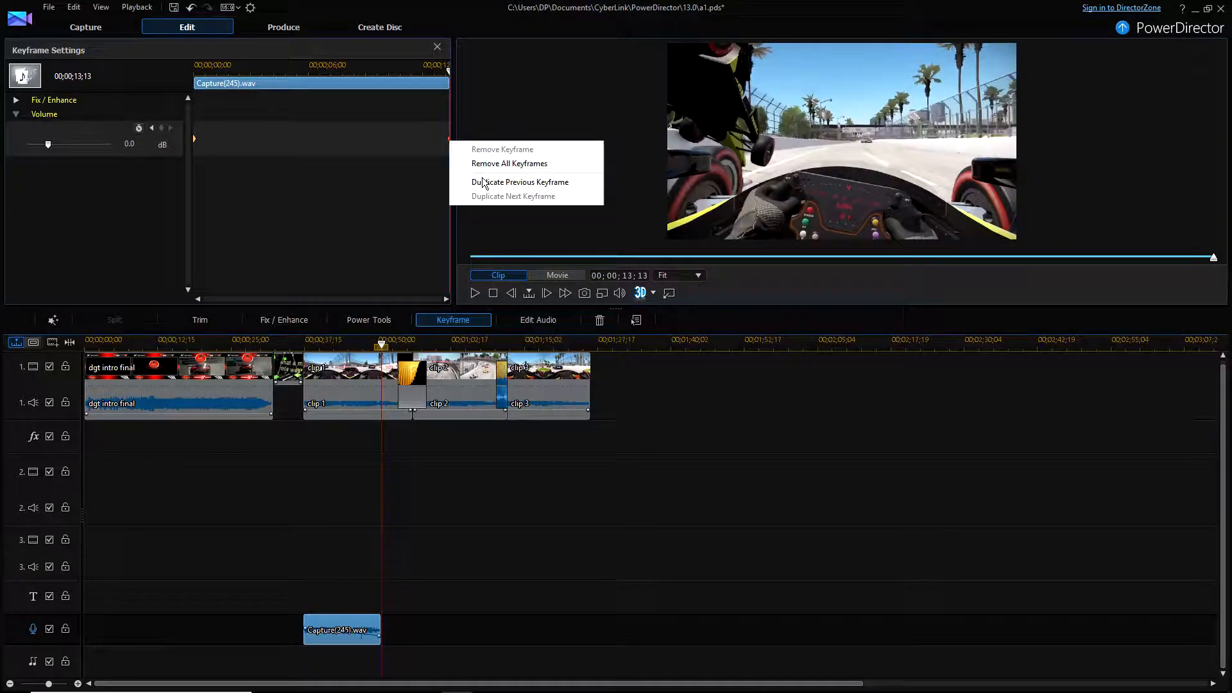
pyautogui.click(494, 183)
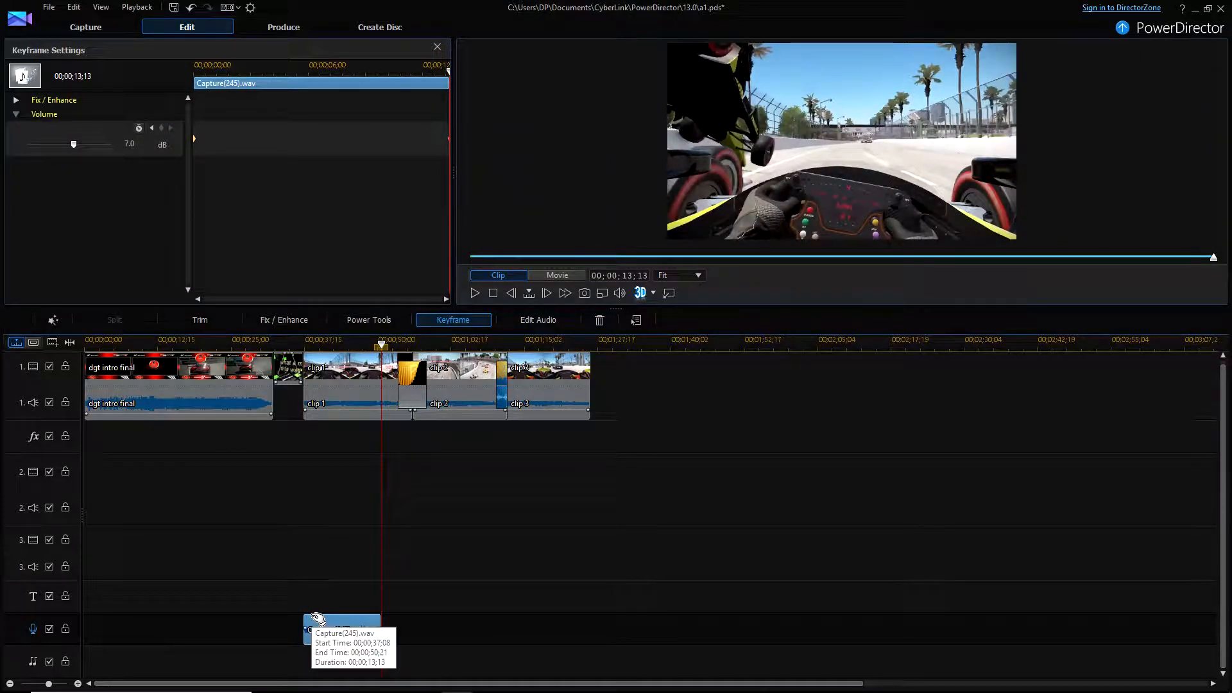
# Play clip 1 on its own from its start to about 00;00;03;08 to check its sound.
pyautogui.click(340, 363)
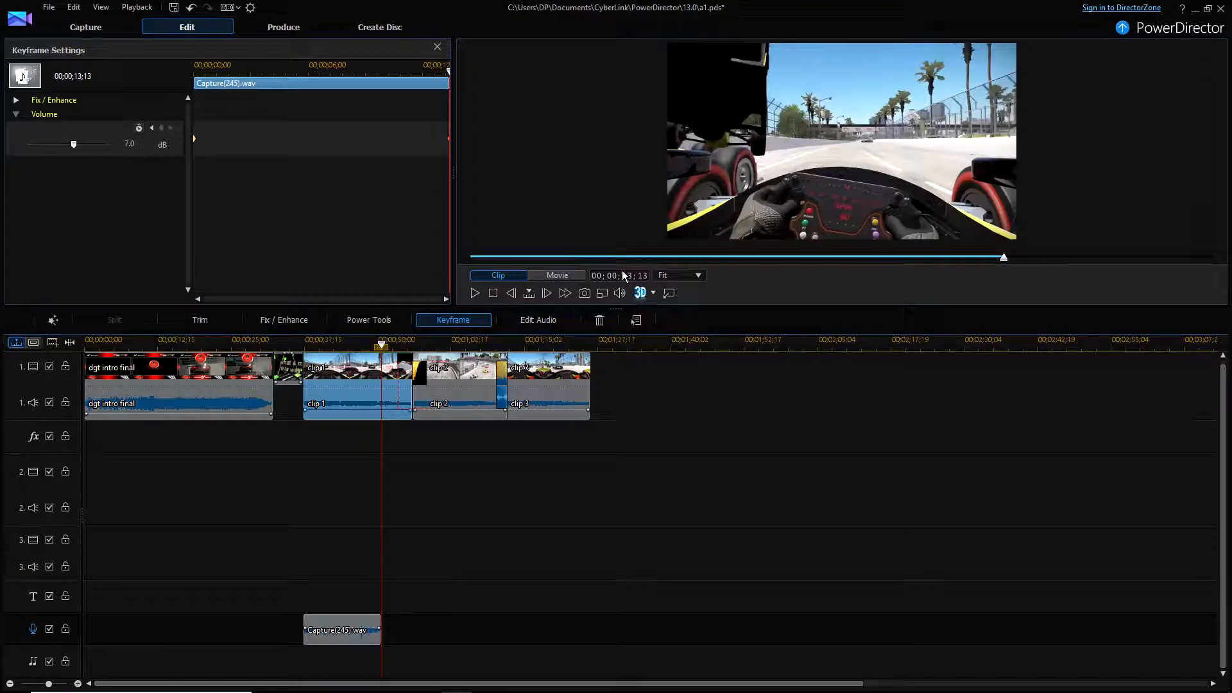
pyautogui.click(476, 257)
pyautogui.moveTo(476, 258); pyautogui.dragTo(469, 260)
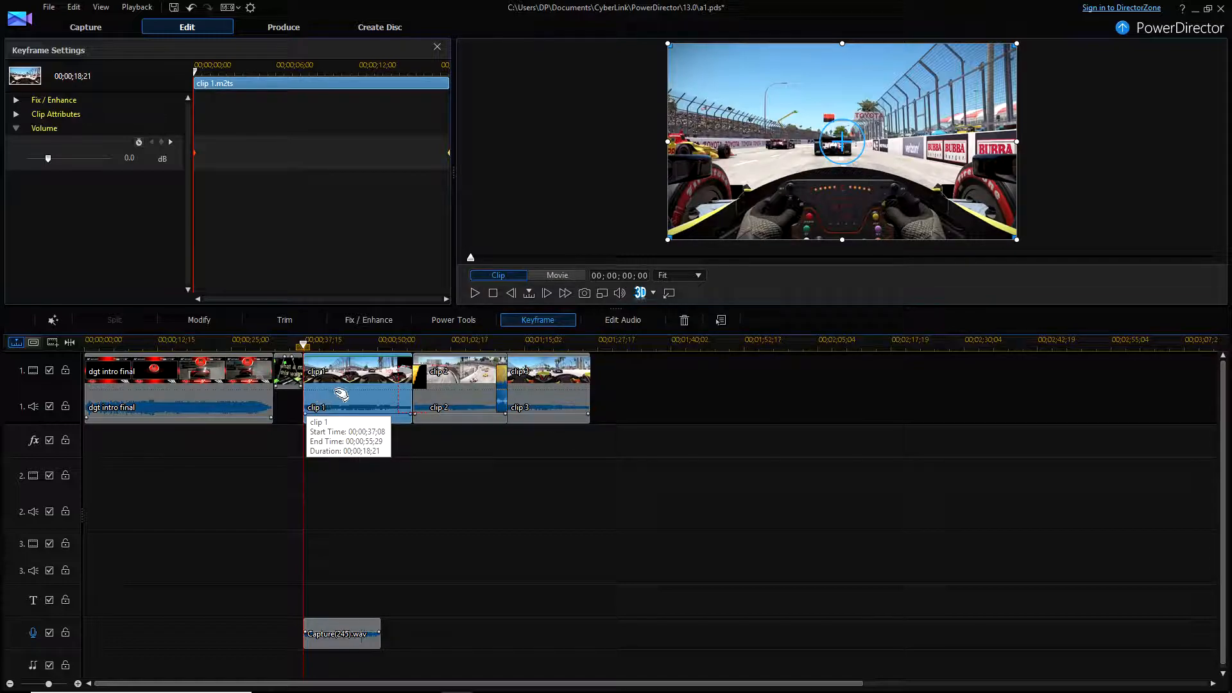
pyautogui.click(475, 292)
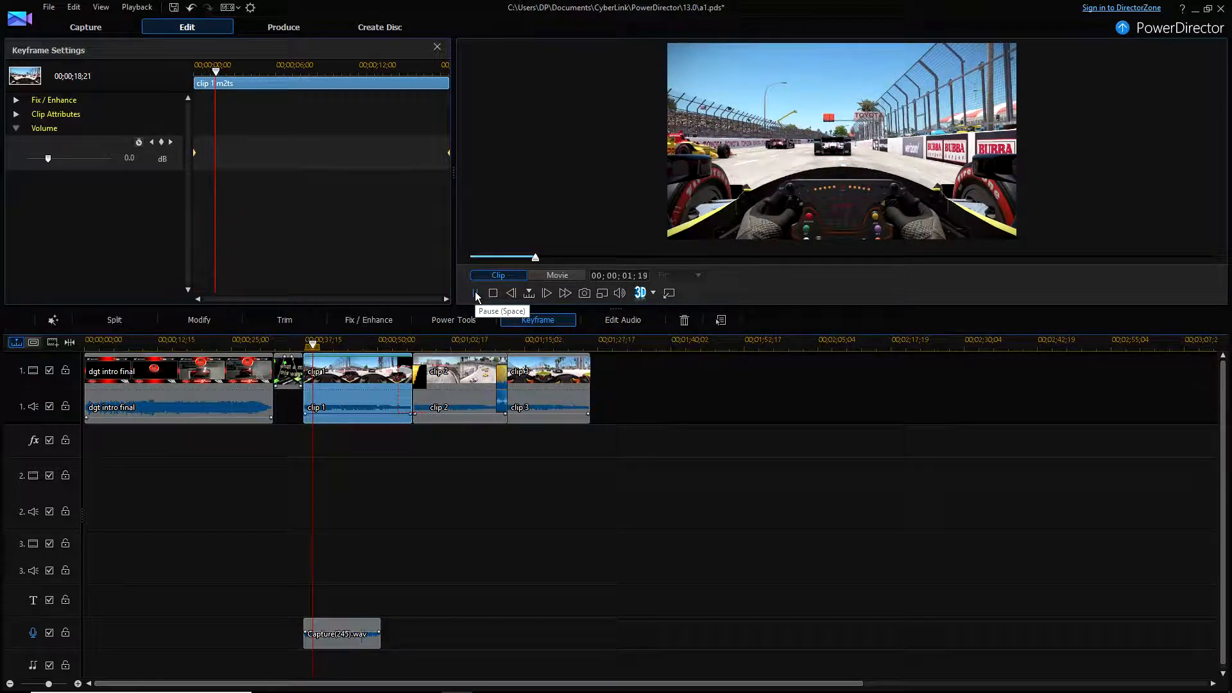
pyautogui.click(475, 293)
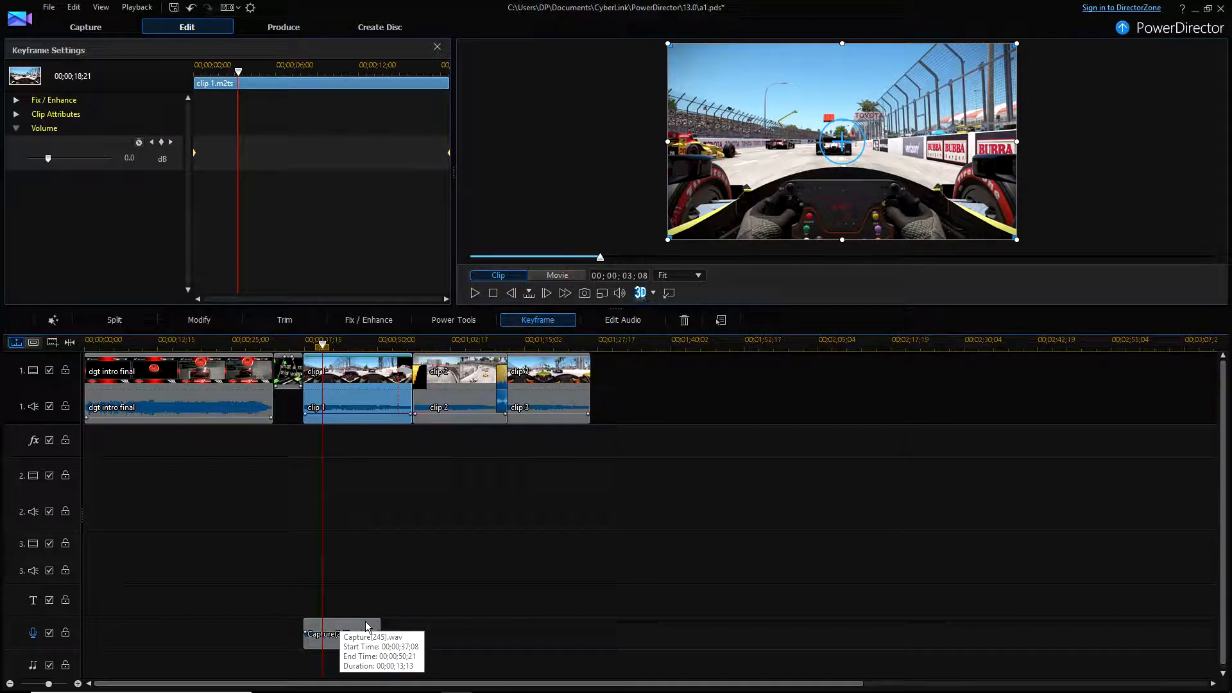
# Close the keyframe settings, disable the voice track and play the movie to about 00;00;43;03 without the voice-over.
pyautogui.click(437, 48)
pyautogui.click(341, 628)
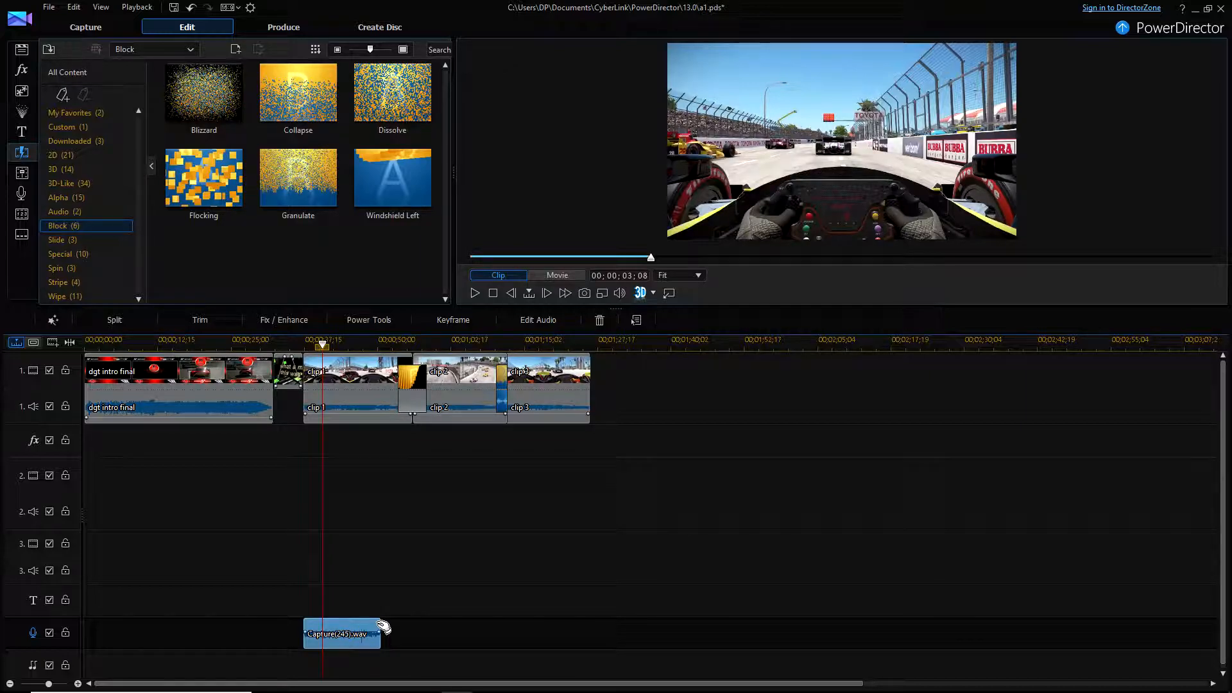
pyautogui.click(474, 294)
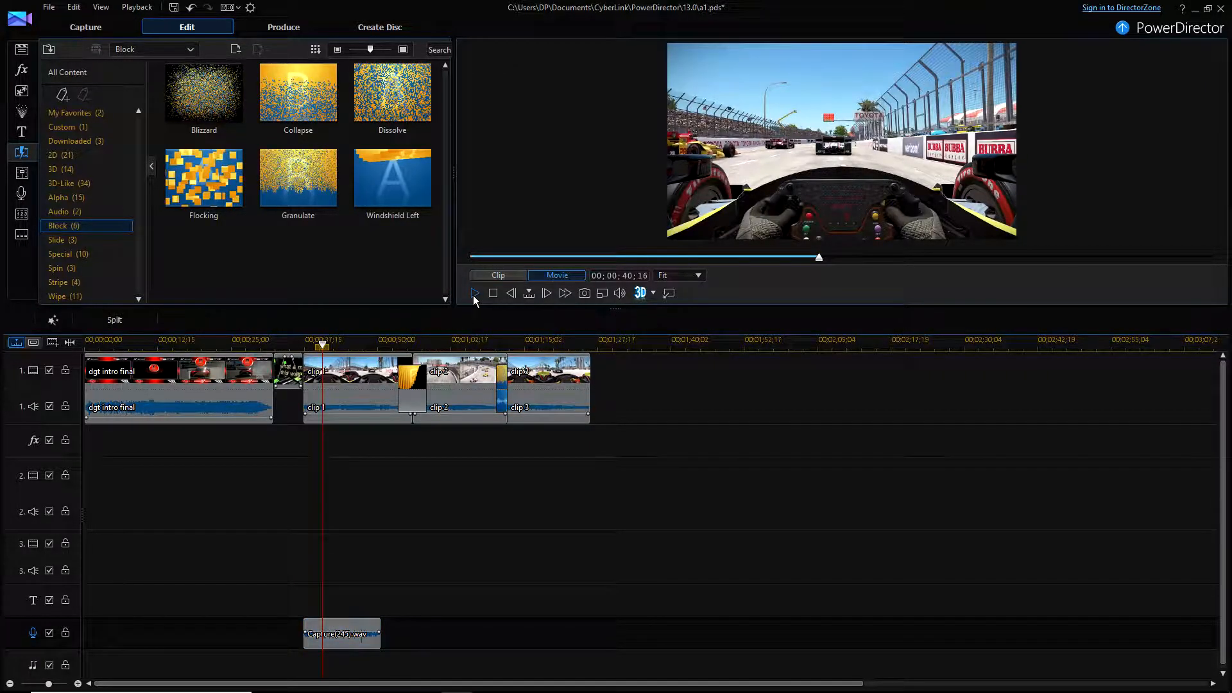
pyautogui.click(49, 633)
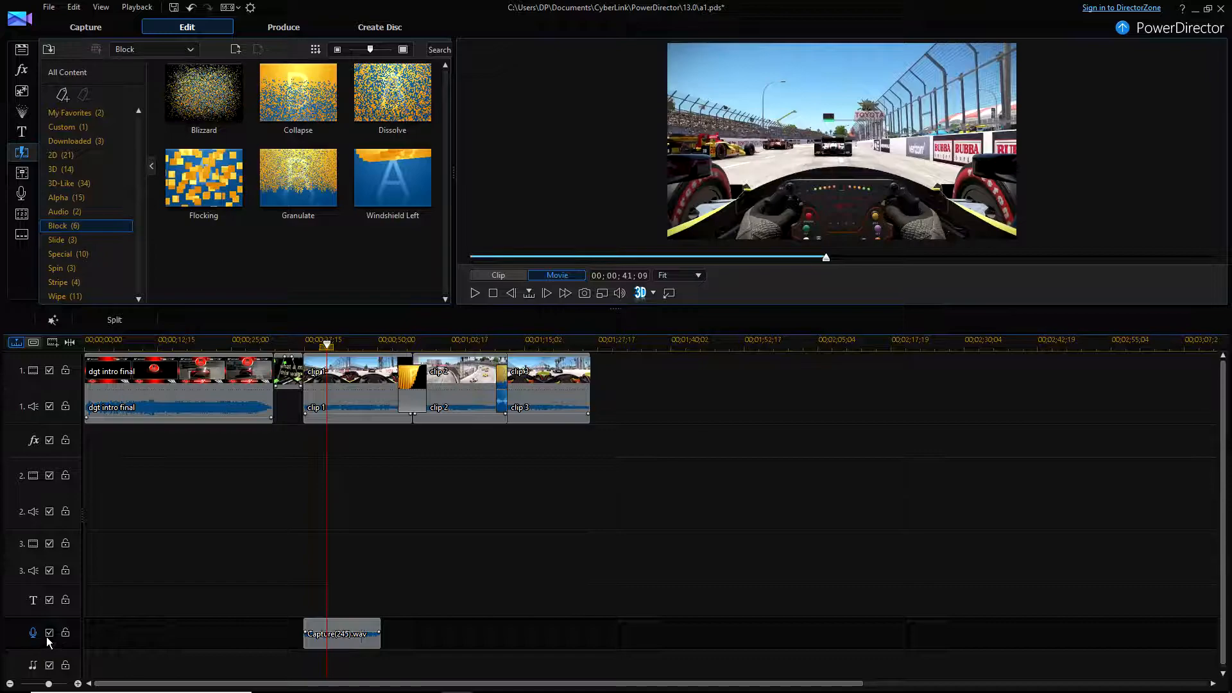
pyautogui.click(476, 295)
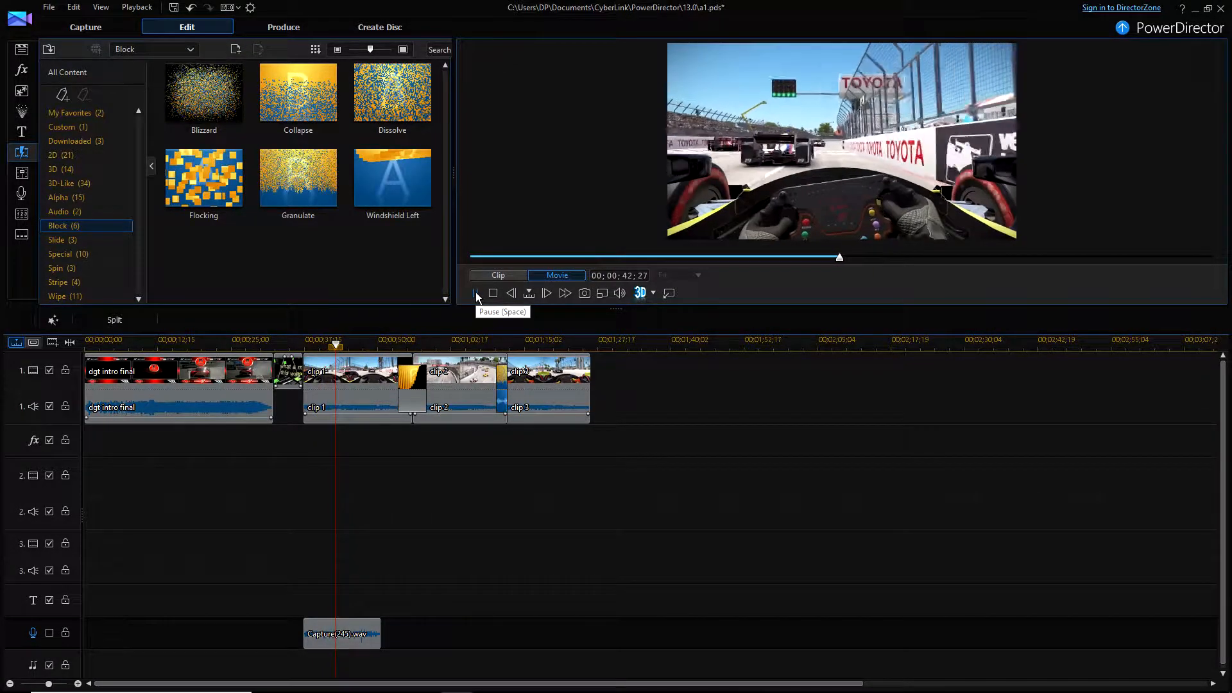
pyautogui.click(476, 295)
# Lower the preview playback volume and continue playing the movie to about 00;00;48;13.
pyautogui.click(620, 293)
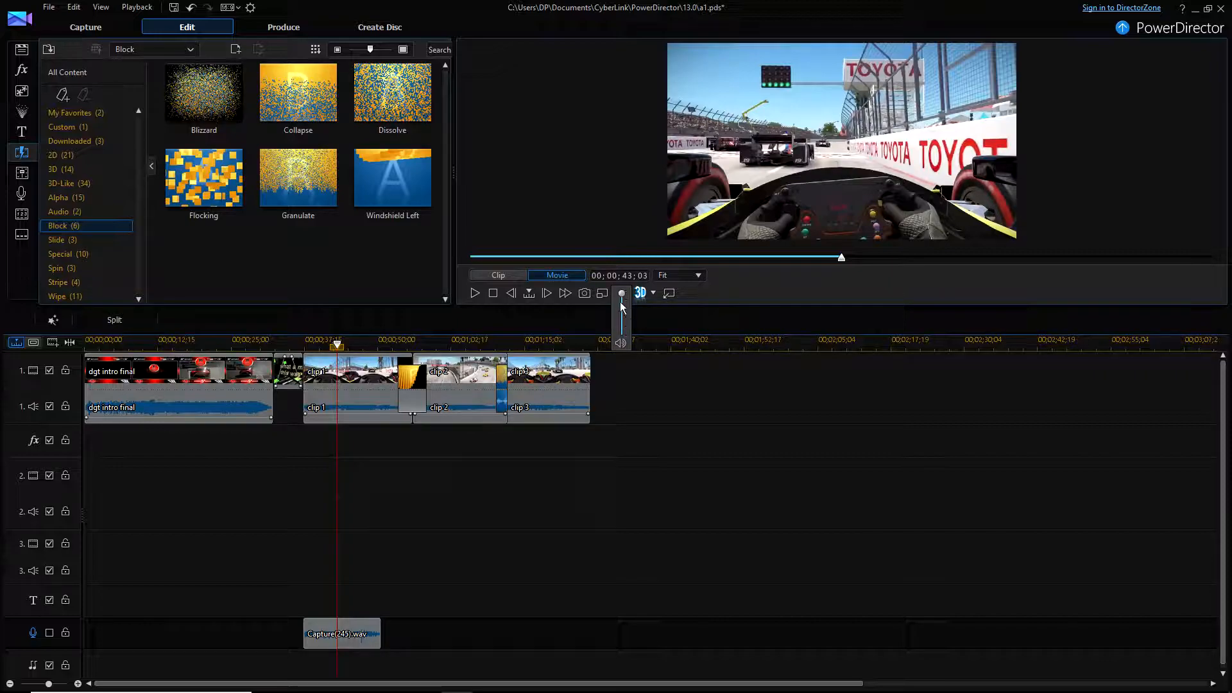
pyautogui.moveTo(621, 294); pyautogui.dragTo(625, 327)
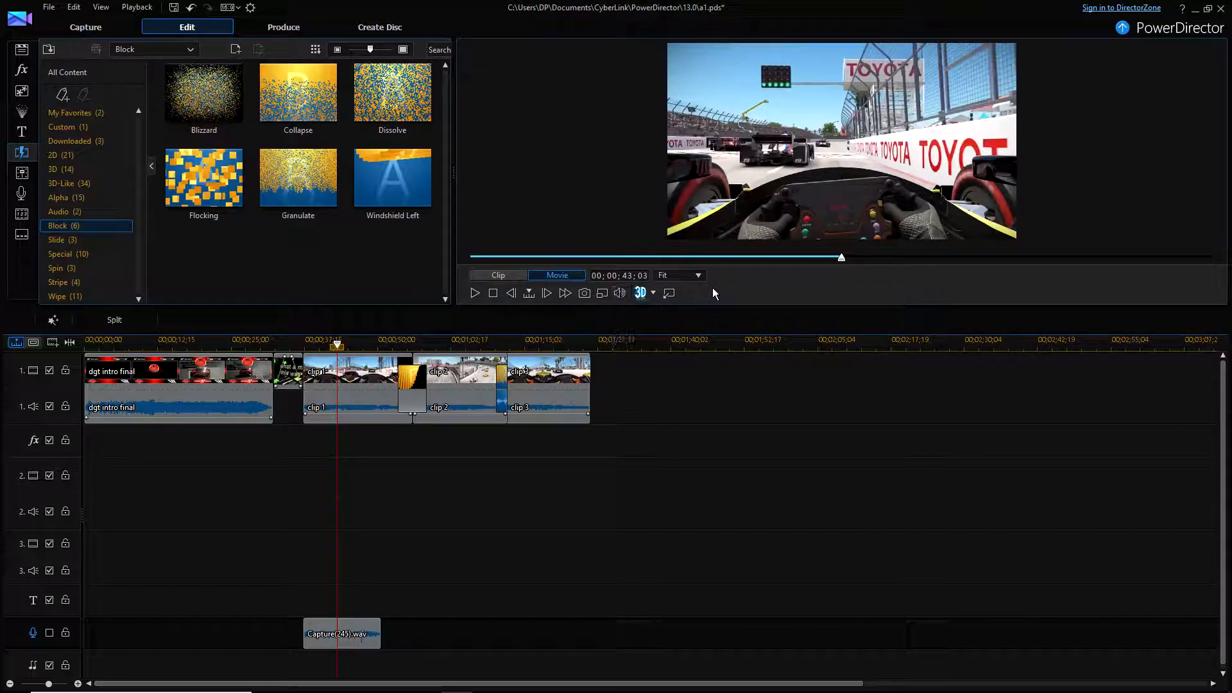
pyautogui.click(475, 294)
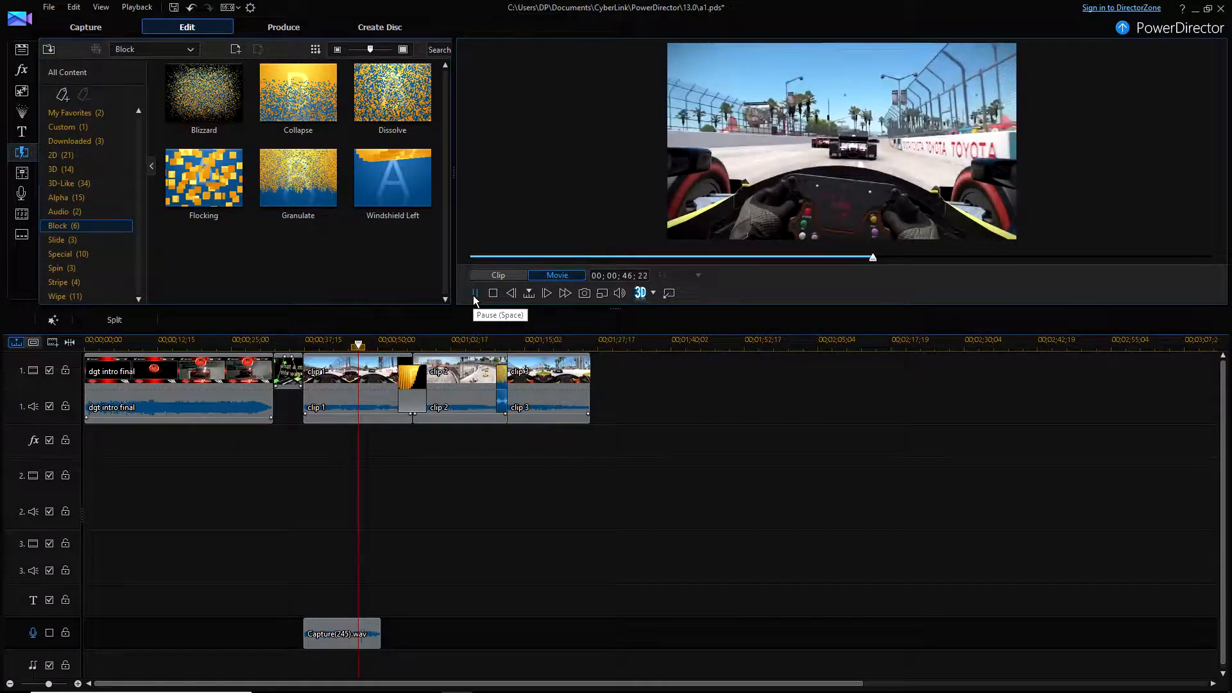
pyautogui.click(475, 294)
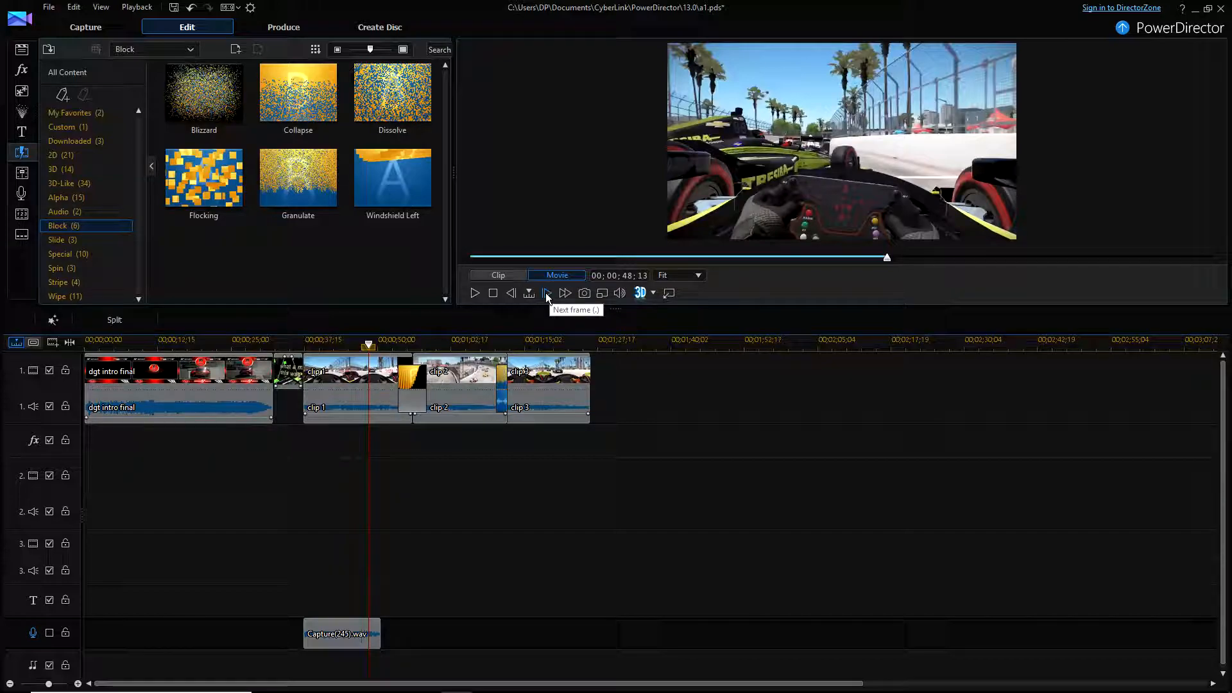
# Split the voice-over at 00;00;48;09 and remove the part after the cut.
pyautogui.click(512, 296)
pyautogui.click(512, 296)
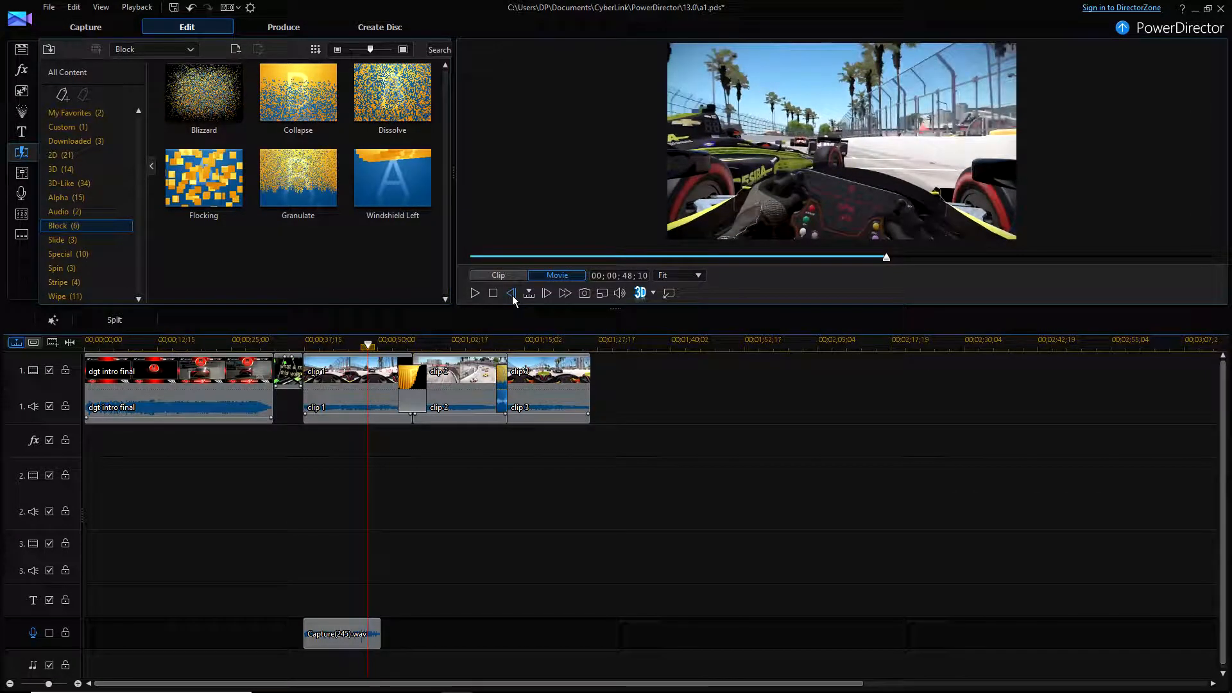
pyautogui.click(357, 631)
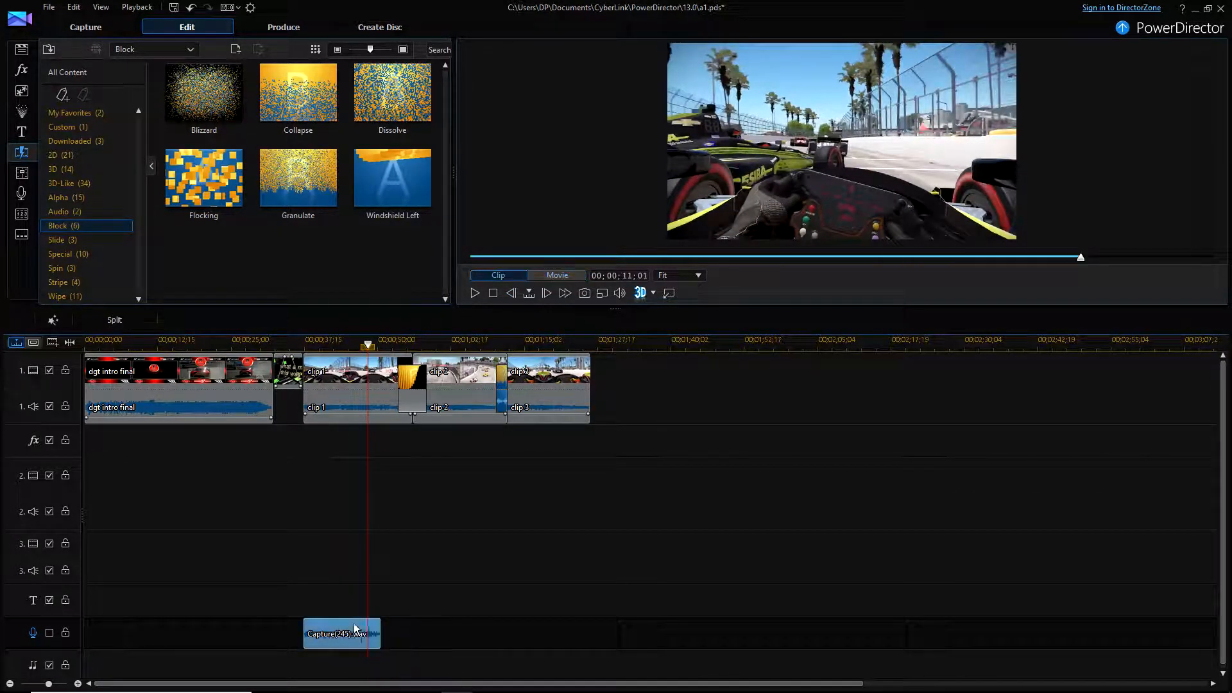
pyautogui.click(124, 321)
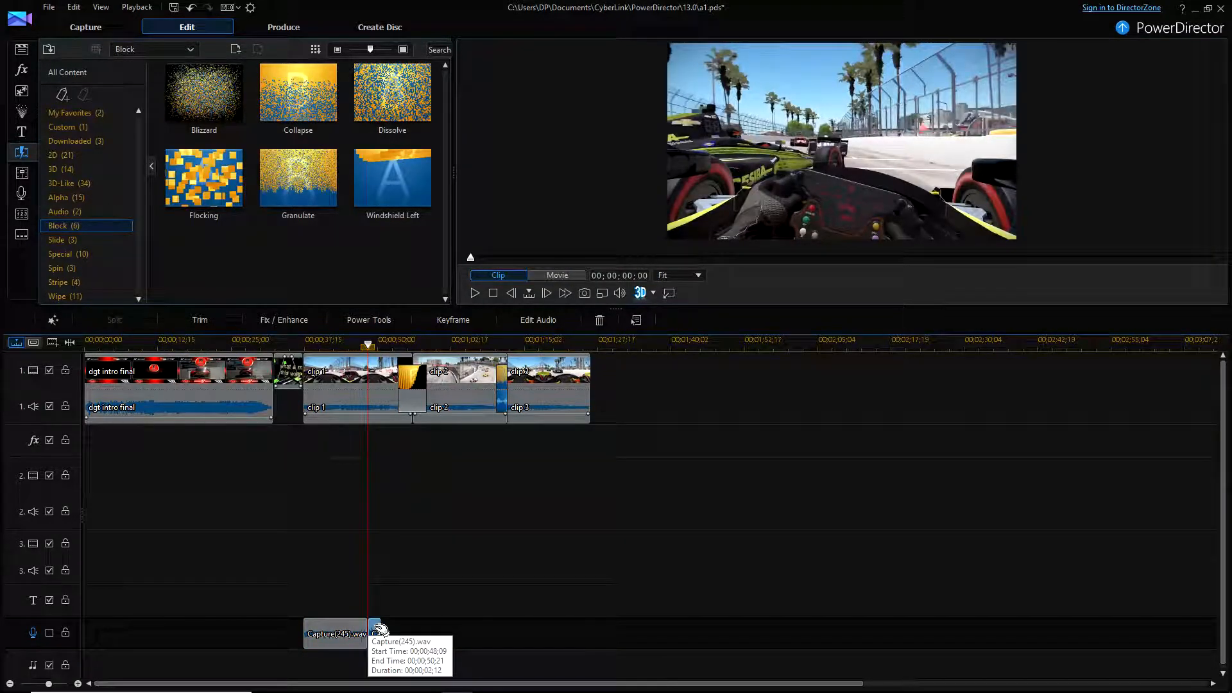
pyautogui.rightClick(377, 631)
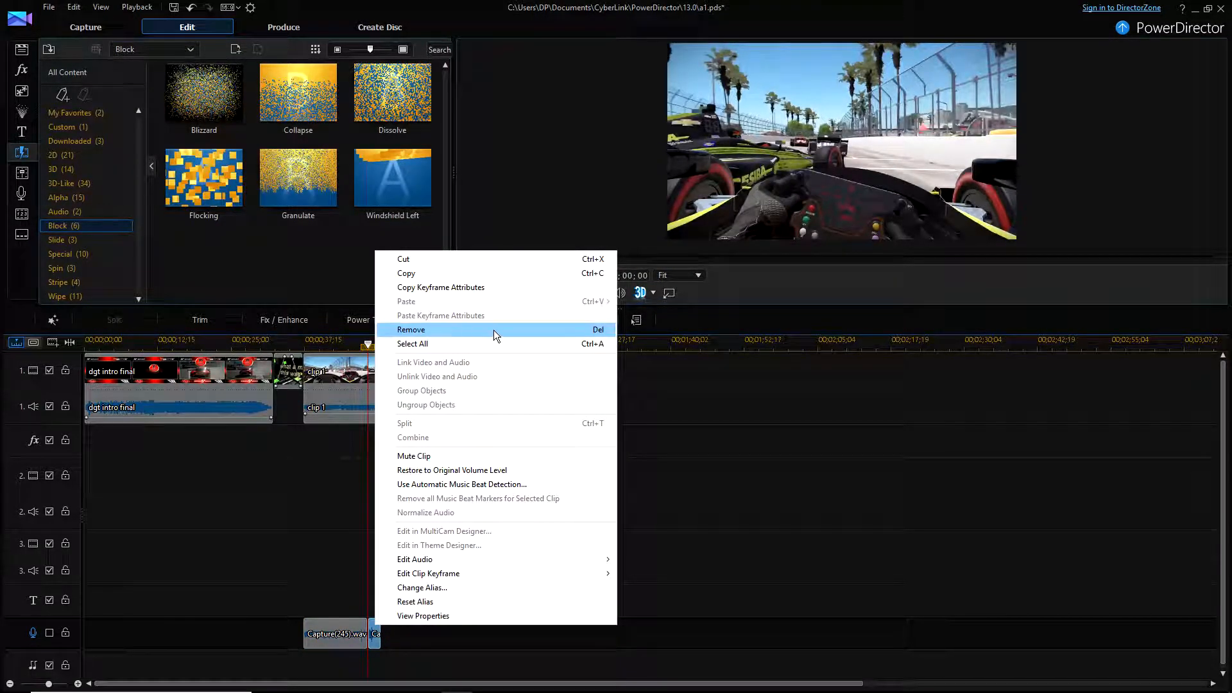
pyautogui.click(559, 335)
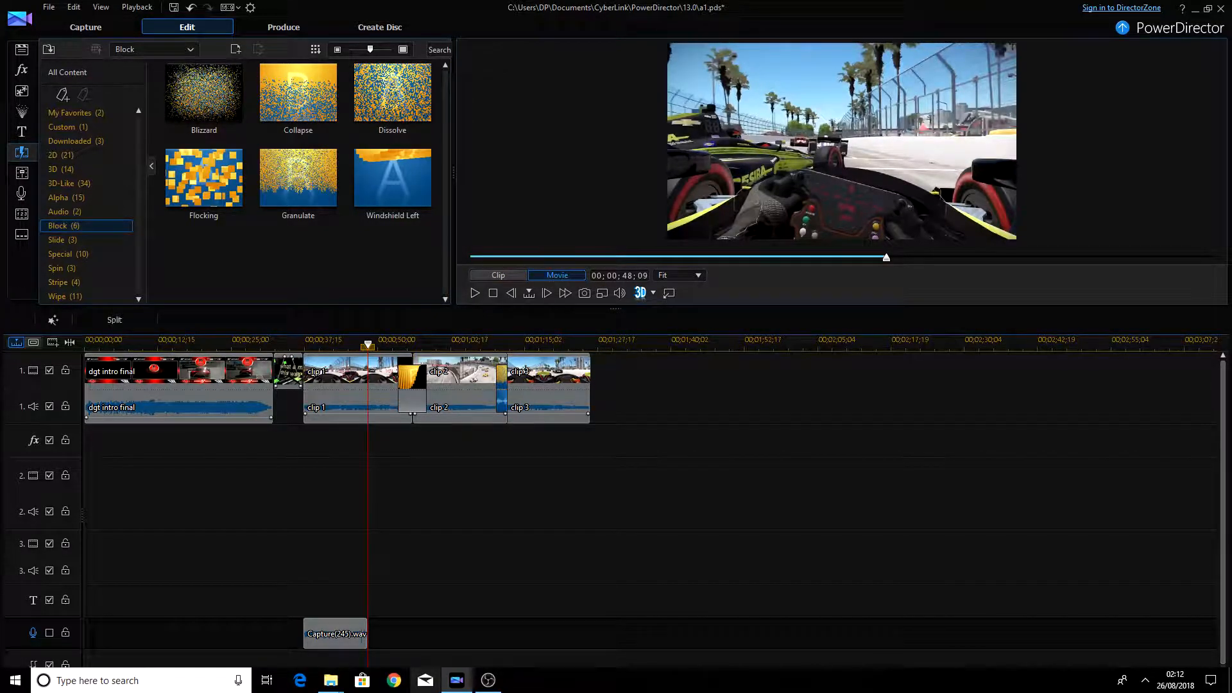
# Record a second voice-over over clip 2 from 00;01;01;20 to about 00;01;05;21.
pyautogui.click(22, 196)
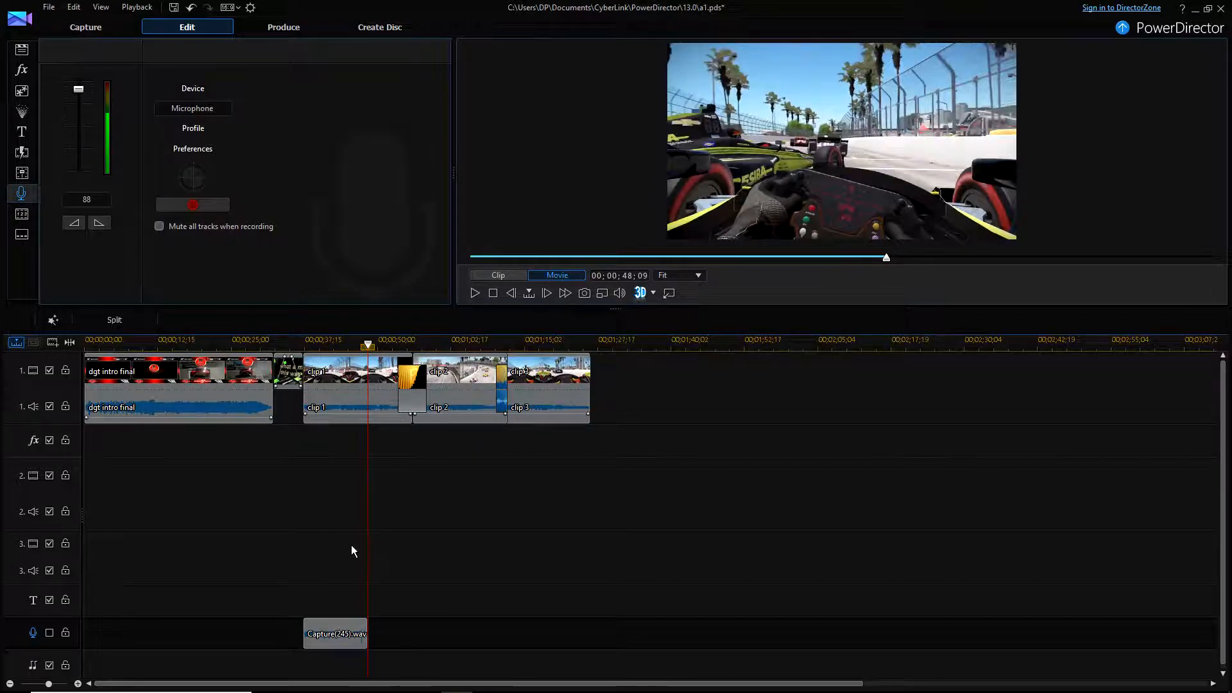
pyautogui.click(367, 344)
pyautogui.moveTo(370, 347); pyautogui.dragTo(357, 347)
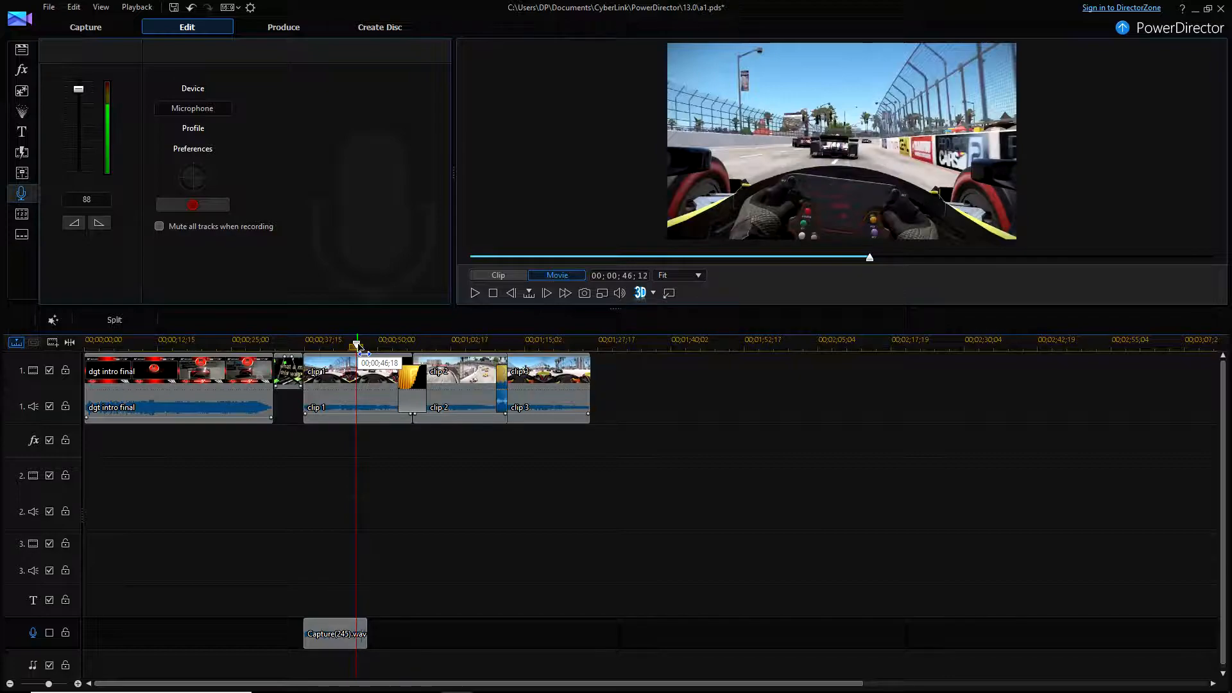
pyautogui.moveTo(363, 352); pyautogui.dragTo(448, 363)
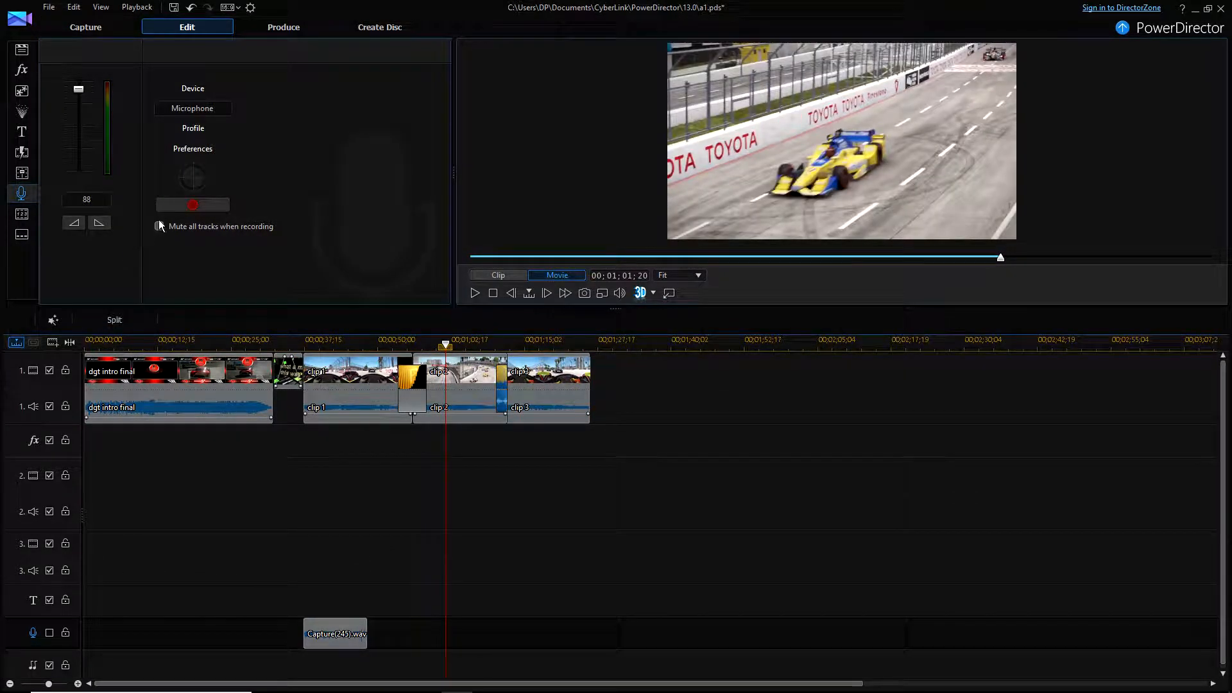
pyautogui.click(195, 203)
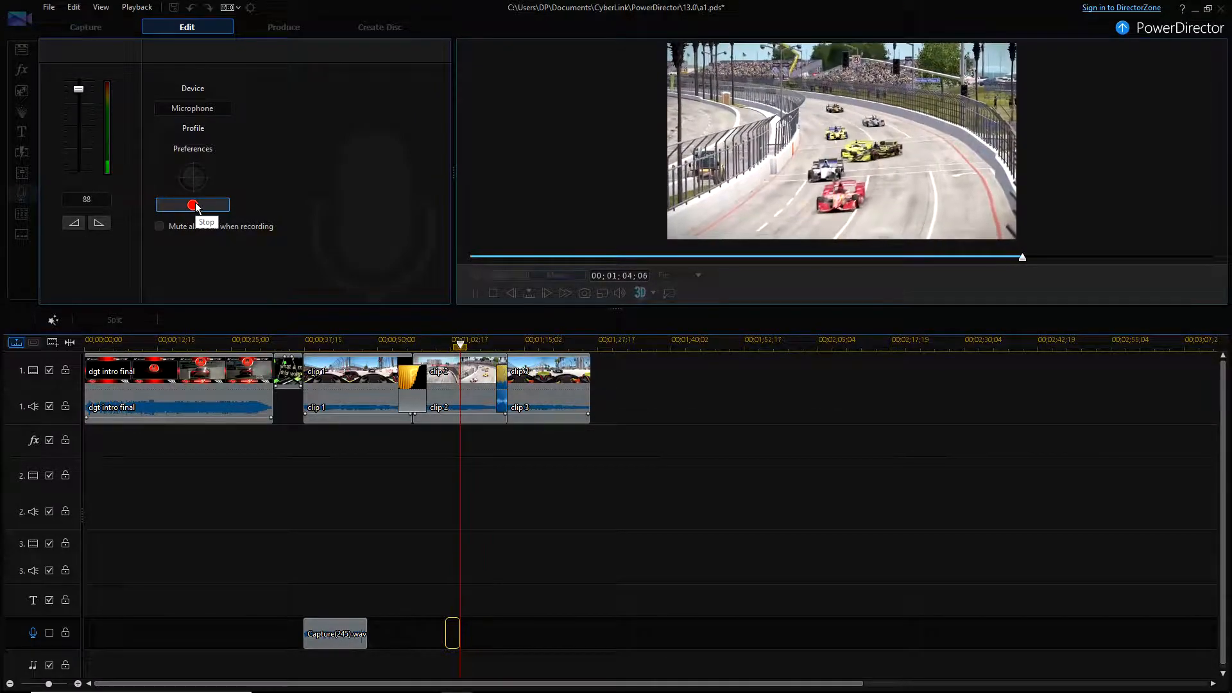
pyautogui.click(195, 204)
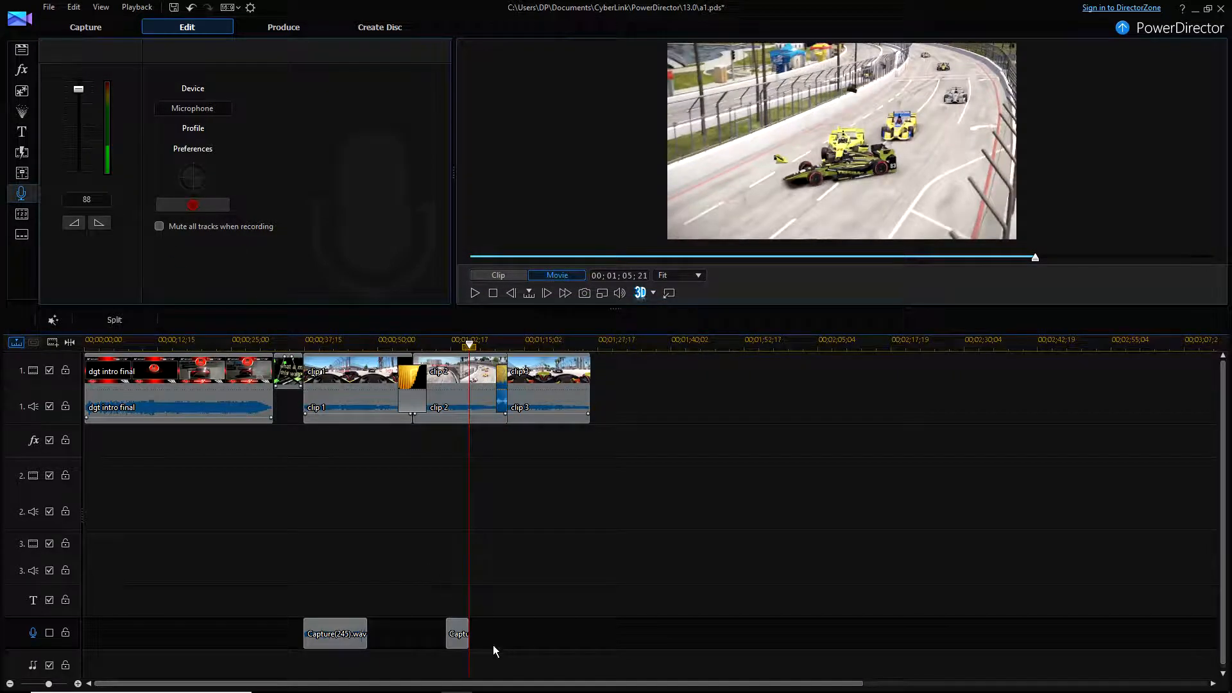
# Add three more copies of Capture(246).wav to the voice track, spaced apart beyond clip 3, and select the first voice-over.
pyautogui.click(20, 51)
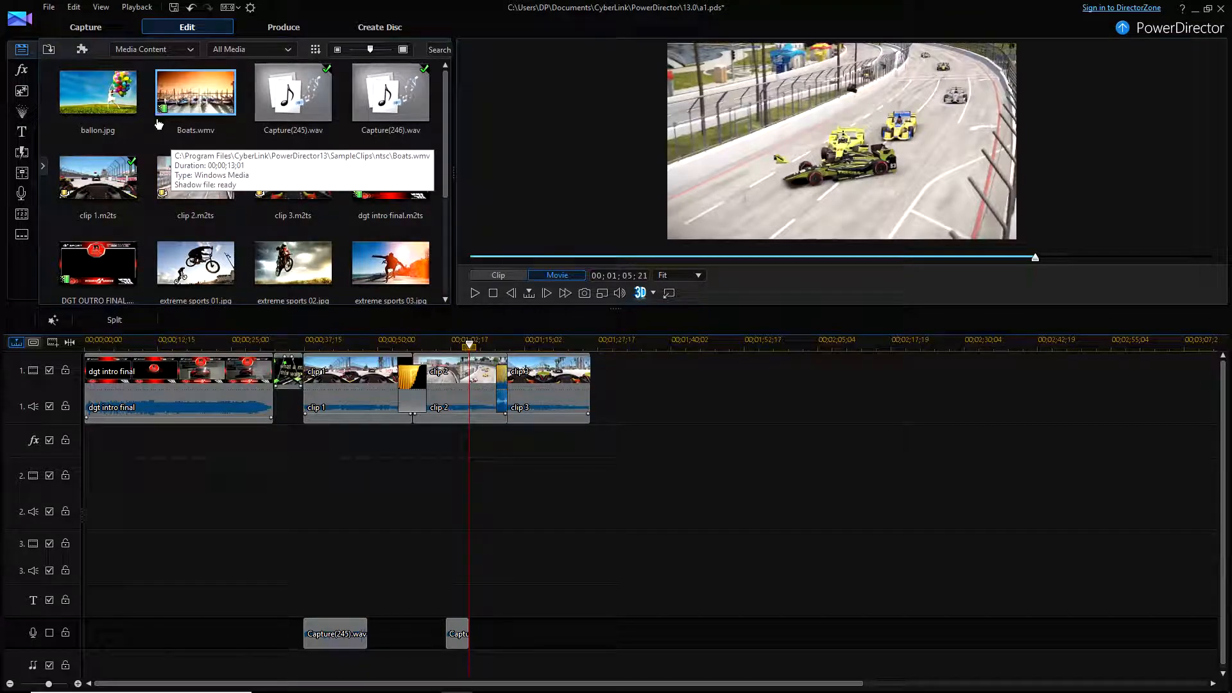
pyautogui.moveTo(390, 93); pyautogui.dragTo(664, 632)
pyautogui.moveTo(390, 93); pyautogui.dragTo(922, 626)
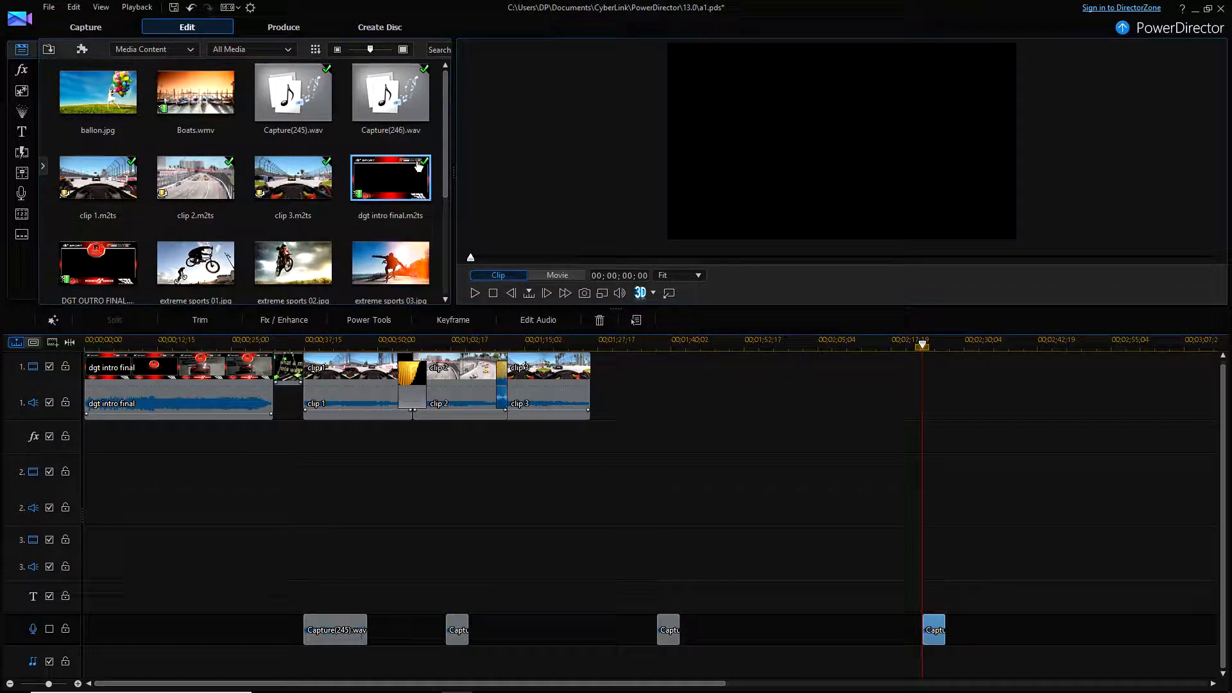
pyautogui.moveTo(390, 93); pyautogui.dragTo(1053, 645)
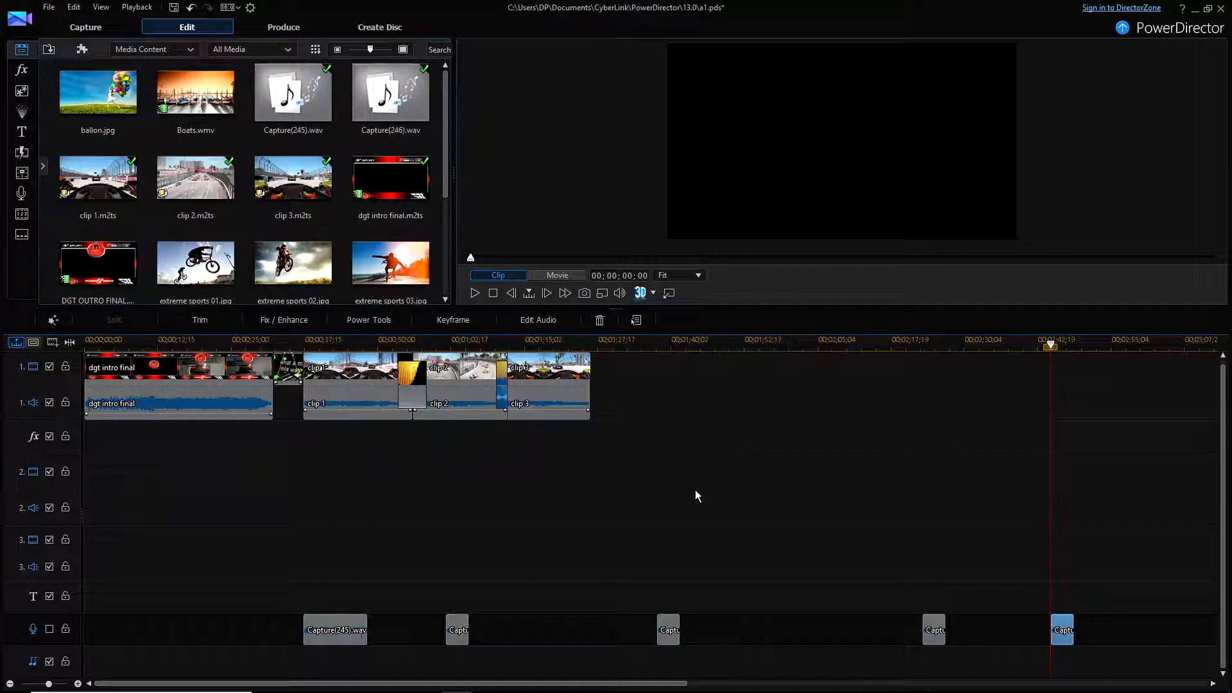
pyautogui.click(335, 629)
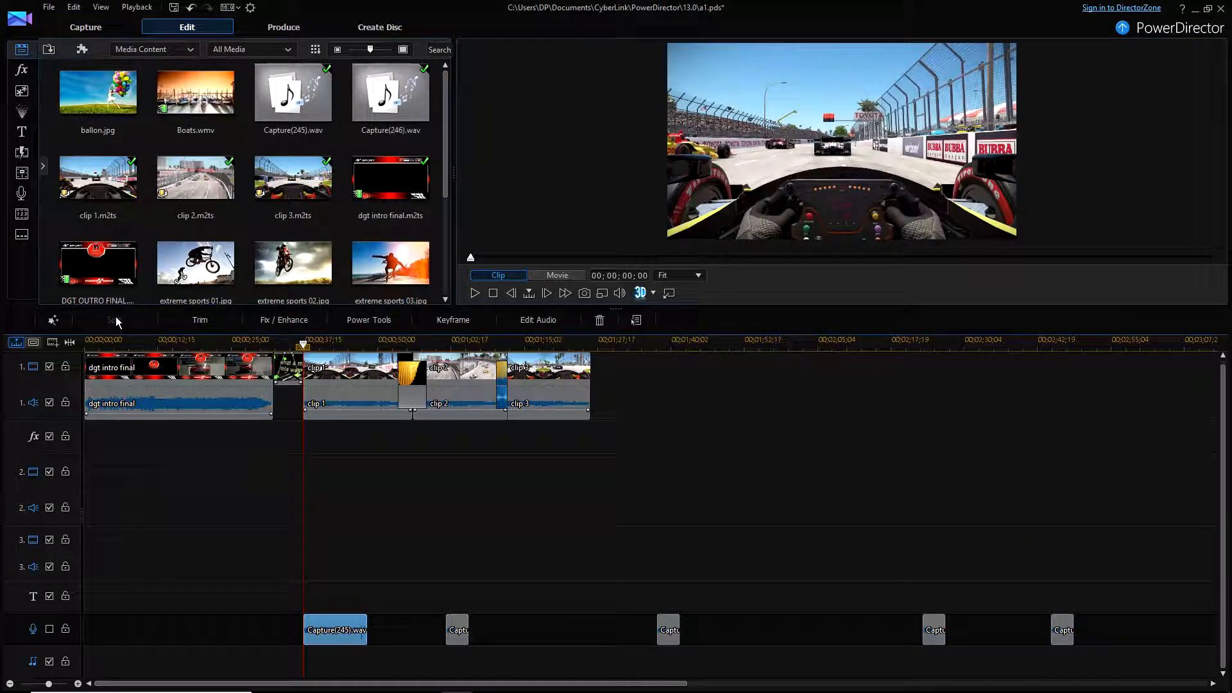
# Examine the first voice-over's volume in its keyframe settings and close them.
pyautogui.click(344, 372)
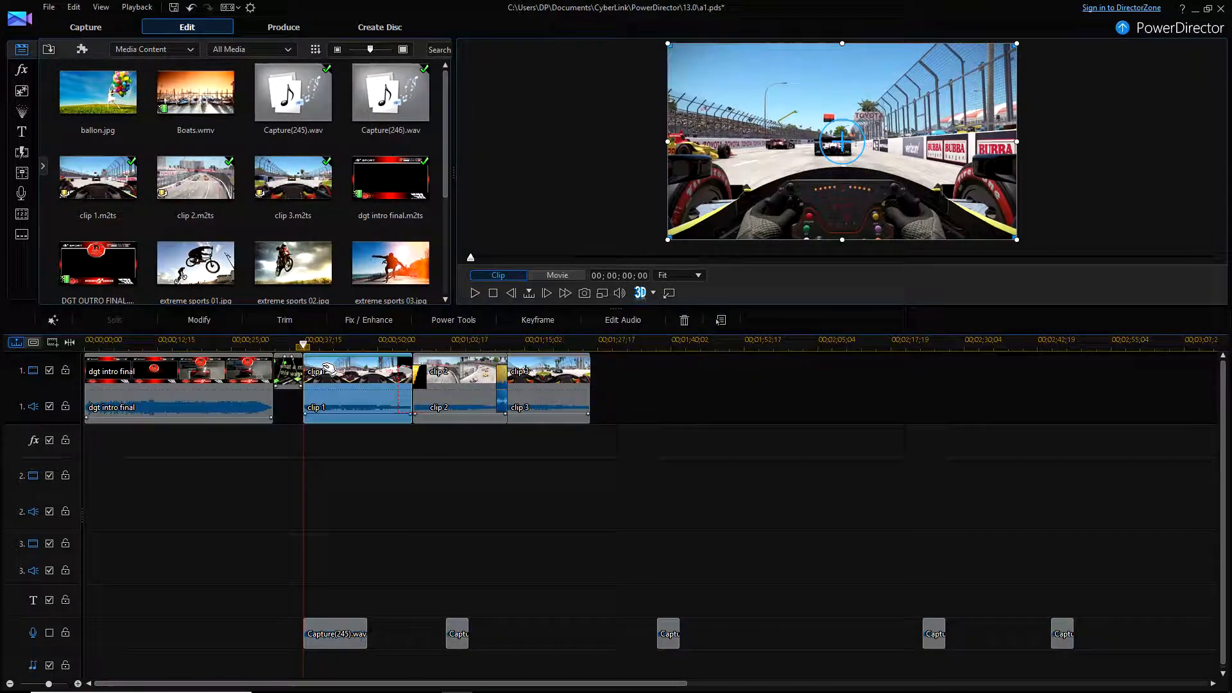
pyautogui.click(337, 632)
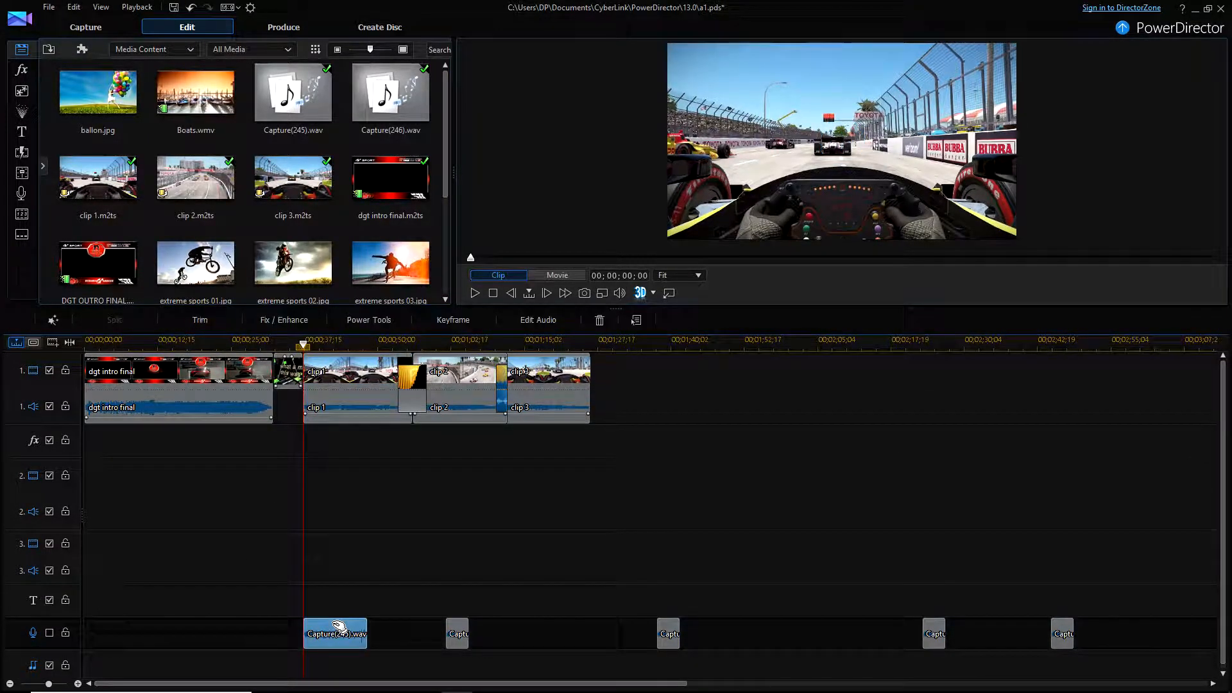
pyautogui.click(453, 319)
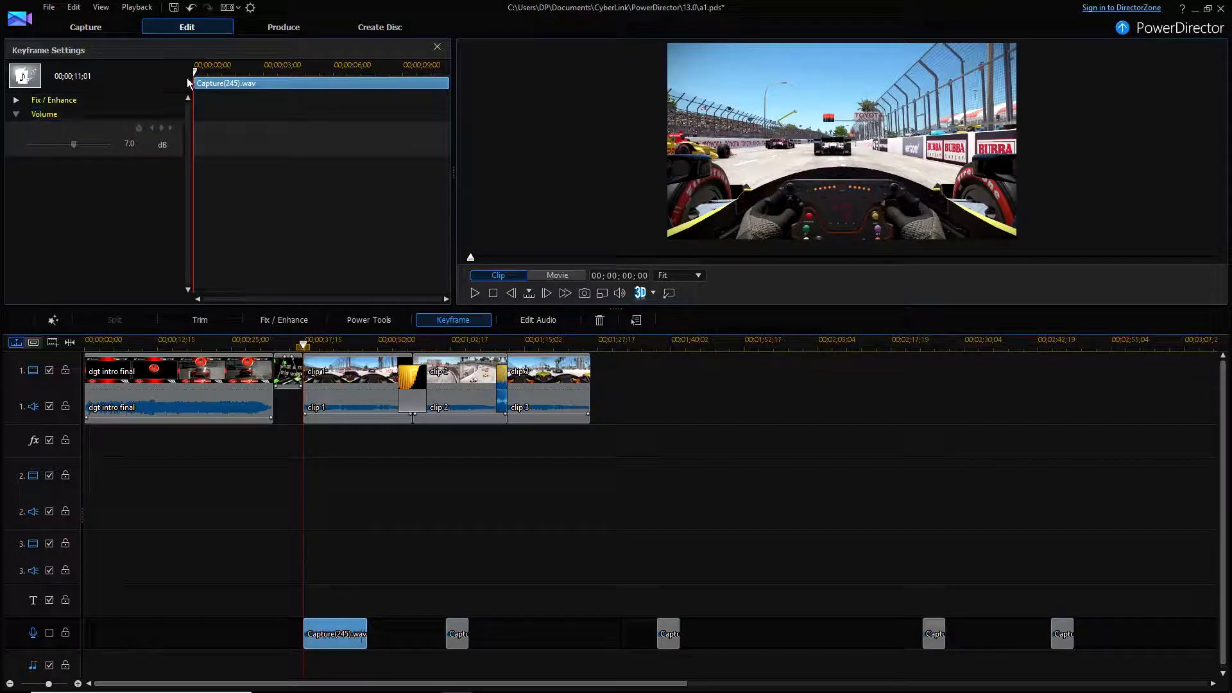
pyautogui.moveTo(194, 72); pyautogui.dragTo(190, 75)
pyautogui.click(439, 48)
# Raise the second voice-over's volume by one increment in its keyframe settings and close them.
pyautogui.click(447, 324)
pyautogui.click(457, 629)
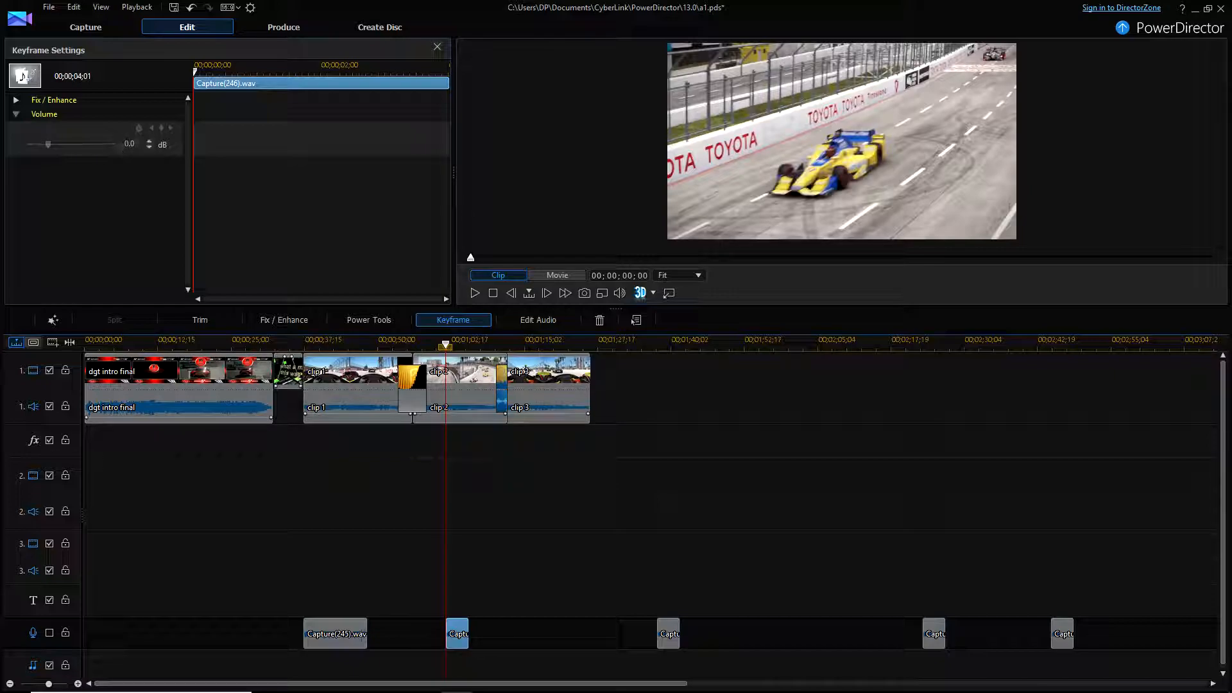
pyautogui.click(150, 141)
pyautogui.click(300, 380)
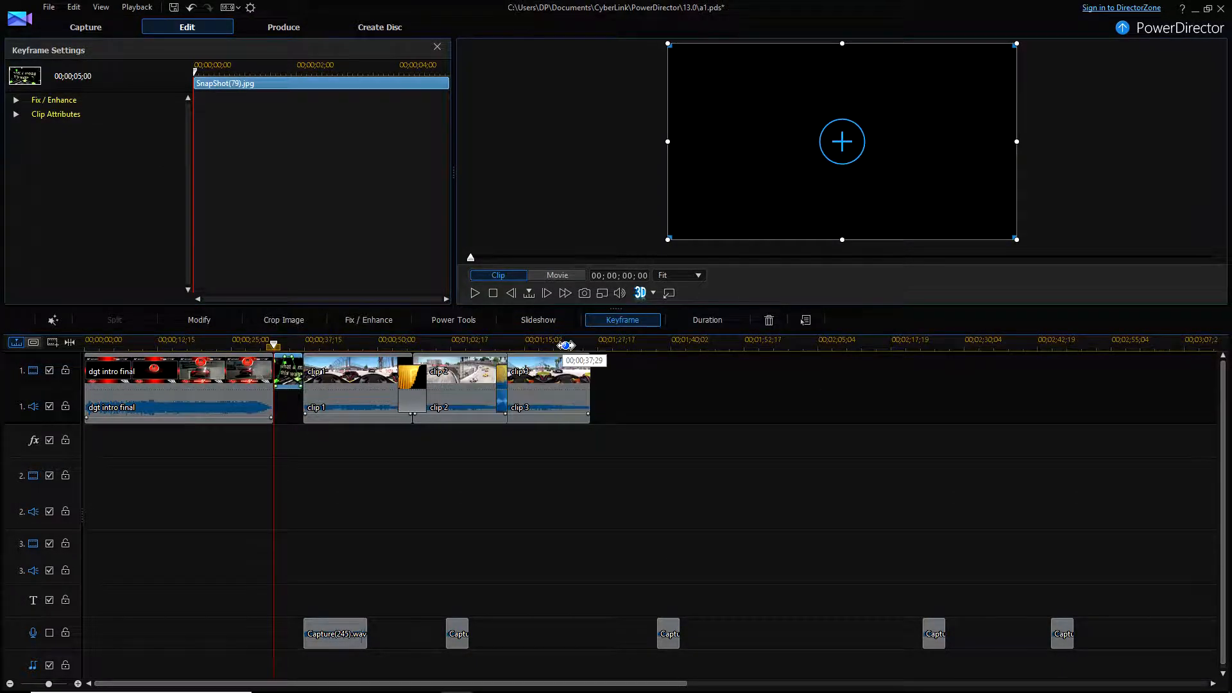
pyautogui.click(437, 46)
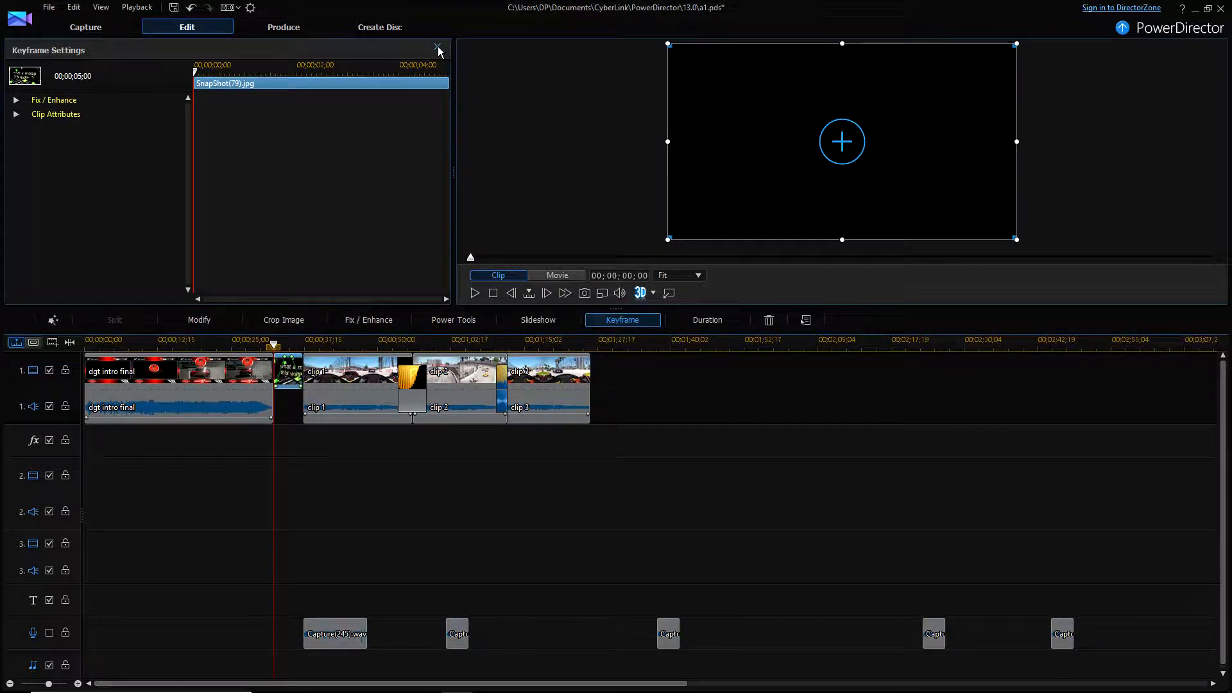
# Select all five voice-over clips together and view the commands available for them, such as grouping and normalizing audio.
pyautogui.click(346, 633)
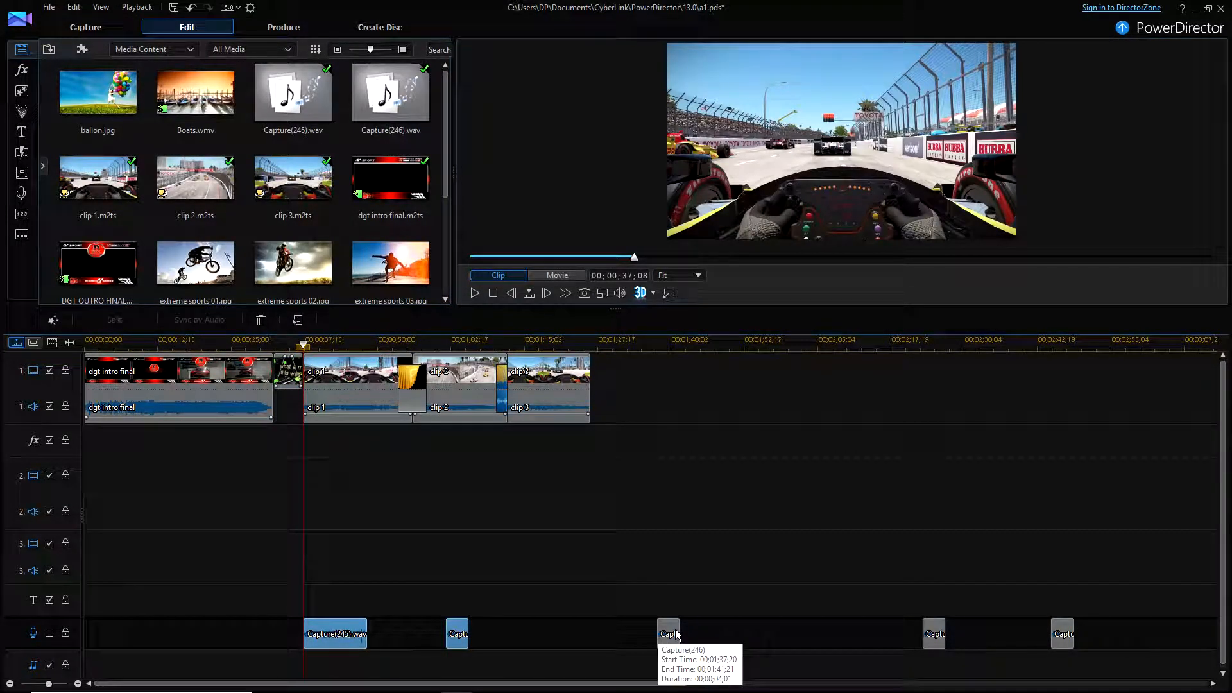
pyautogui.keyDown('ctrl'); pyautogui.click(671, 632); pyautogui.keyUp('ctrl')
pyautogui.keyDown('ctrl'); pyautogui.click(933, 632); pyautogui.keyUp('ctrl')
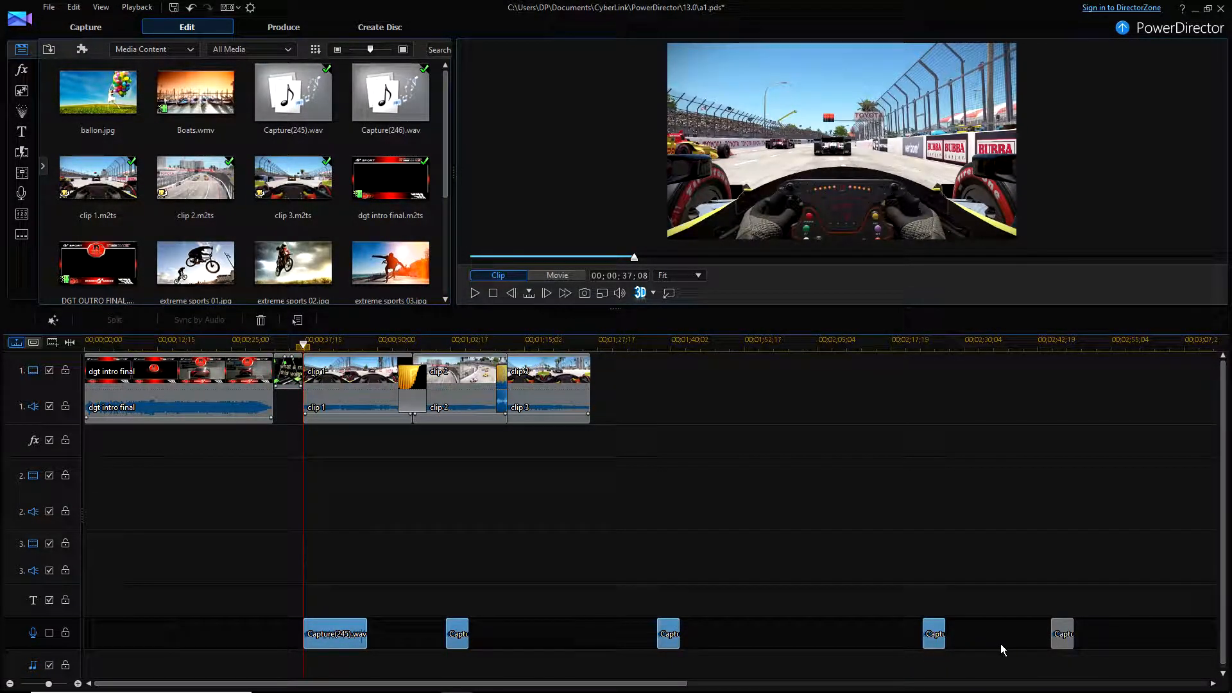
pyautogui.keyDown('ctrl'); pyautogui.click(1062, 634); pyautogui.keyUp('ctrl')
pyautogui.rightClick(1061, 633)
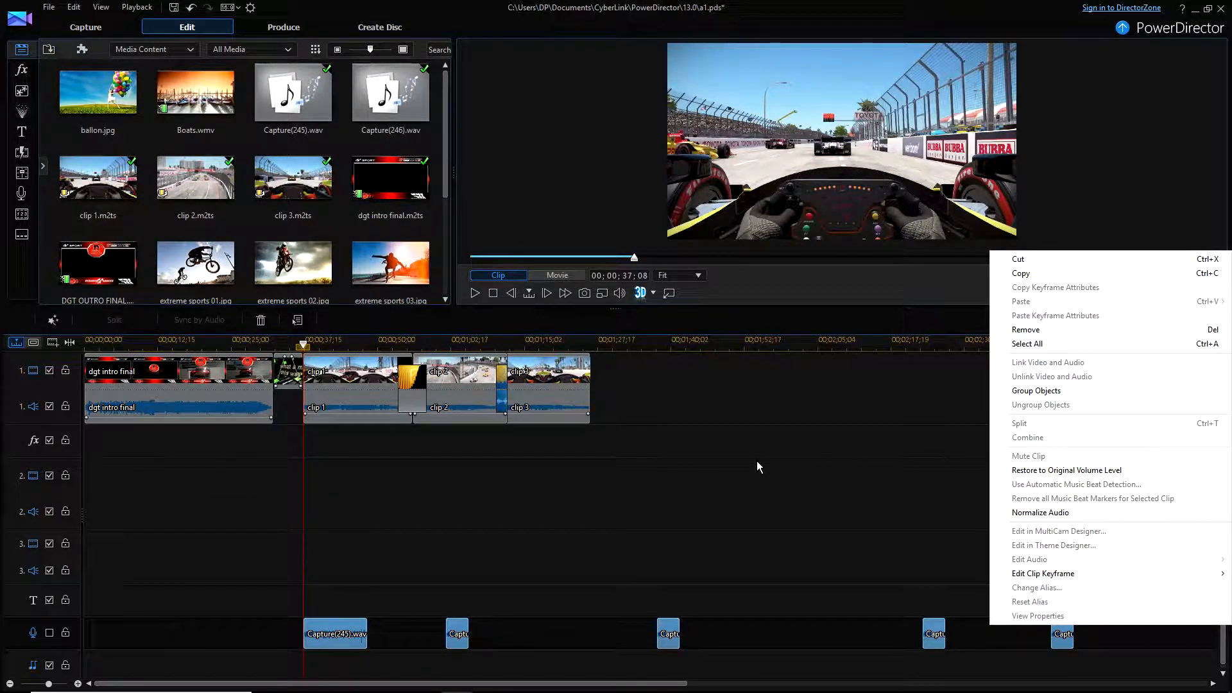
pyautogui.click(286, 453)
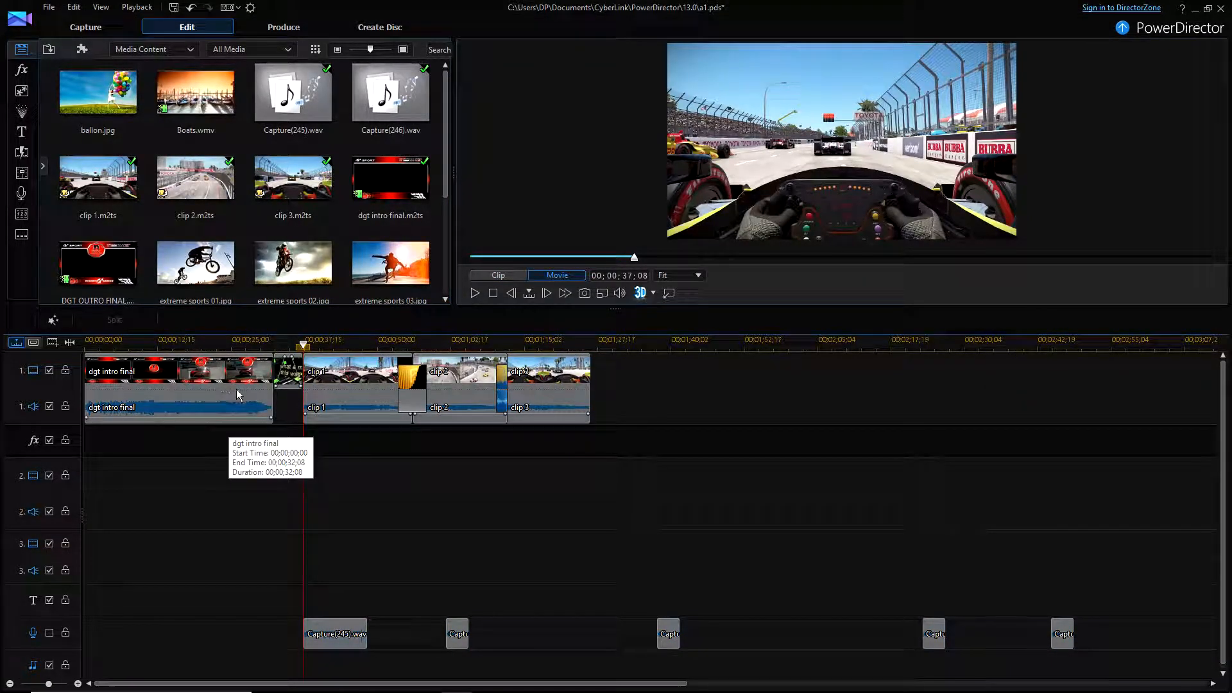
# Remove the intro, the title image and clips 1, 2 and 3 from the first video track.
pyautogui.click(223, 377)
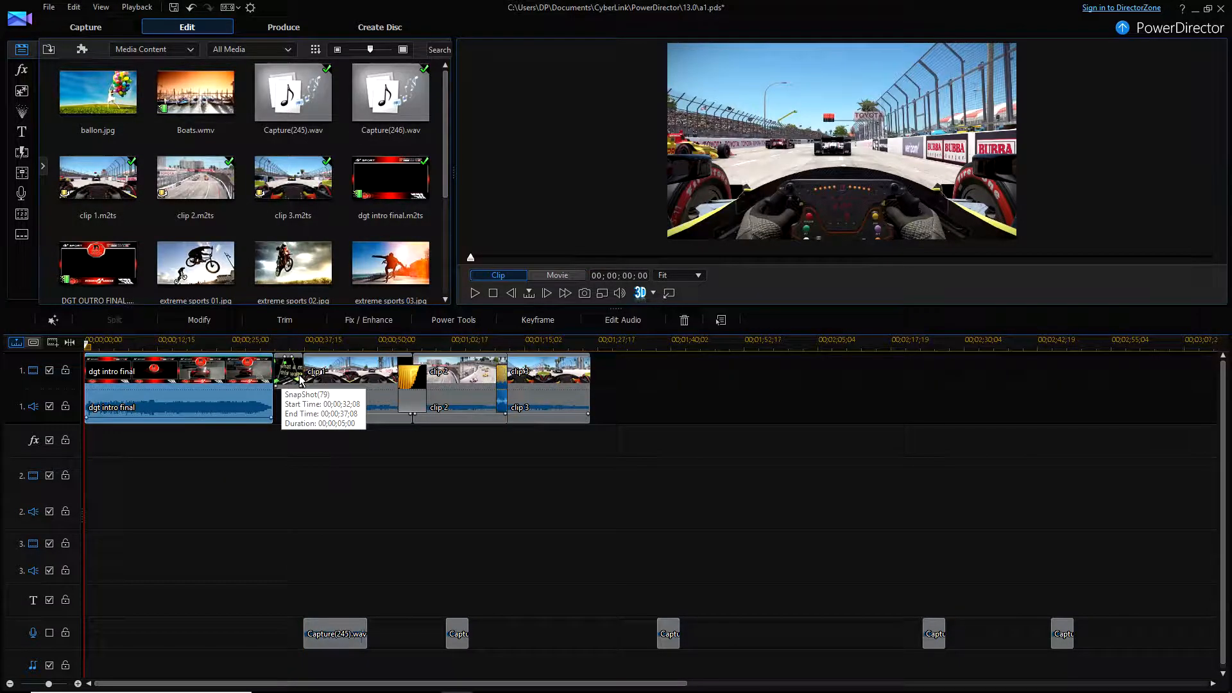
pyautogui.keyDown('ctrl'); pyautogui.click(289, 374); pyautogui.keyUp('ctrl')
pyautogui.keyDown('ctrl'); pyautogui.click(343, 374); pyautogui.keyUp('ctrl')
pyautogui.keyDown('ctrl'); pyautogui.click(423, 376); pyautogui.keyUp('ctrl')
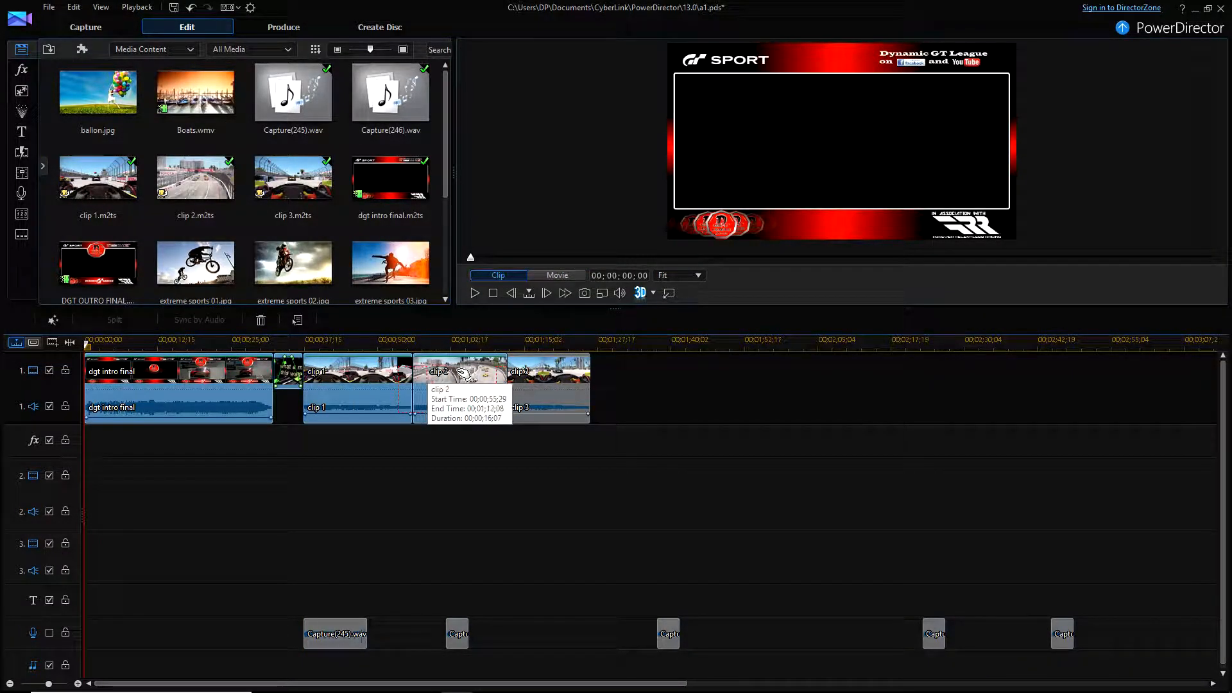
pyautogui.keyDown('ctrl'); pyautogui.click(532, 378); pyautogui.keyUp('ctrl')
pyautogui.rightClick(533, 379)
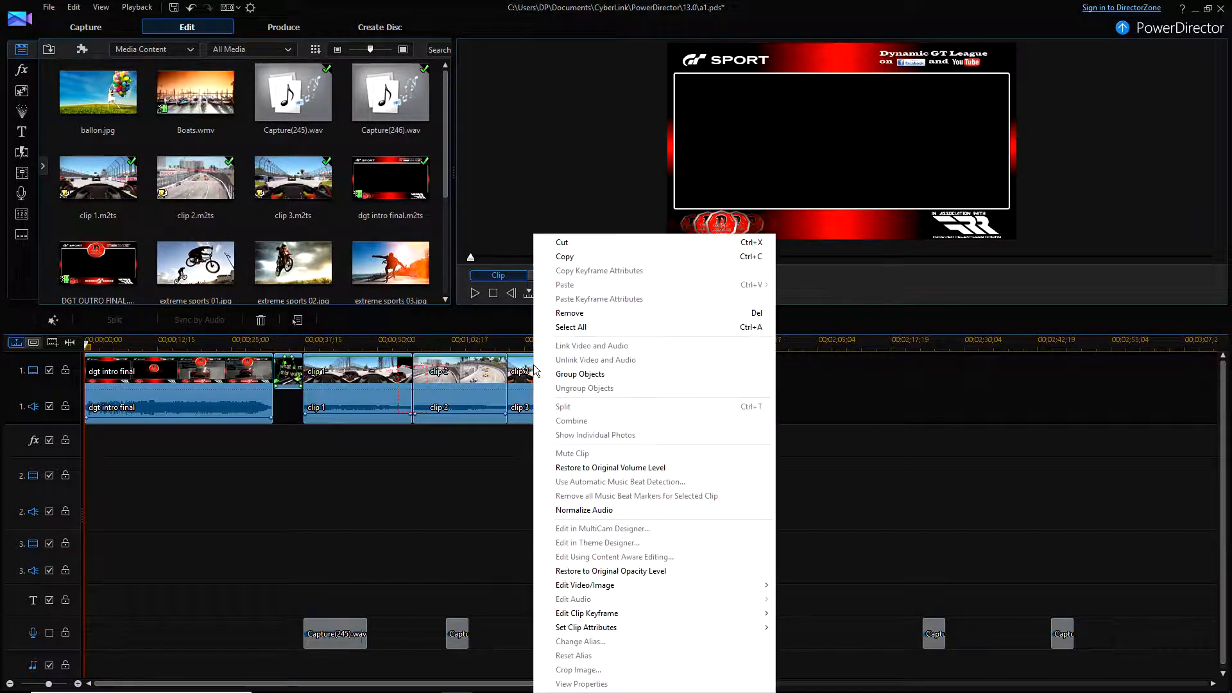
pyautogui.click(592, 316)
# Move all five voice-over clips together so the first one starts at the beginning of the timeline.
pyautogui.click(358, 633)
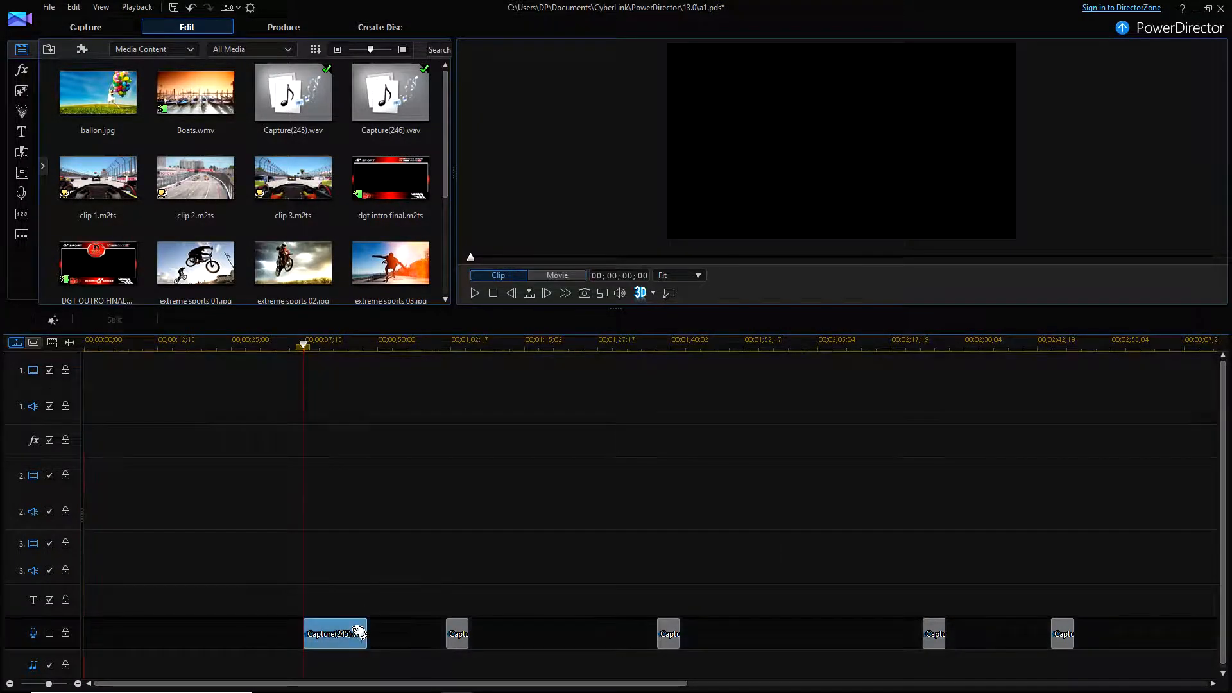
pyautogui.keyDown('ctrl'); pyautogui.click(457, 634); pyautogui.keyUp('ctrl')
pyautogui.keyDown('ctrl'); pyautogui.click(668, 633); pyautogui.keyUp('ctrl')
pyautogui.keyDown('ctrl'); pyautogui.click(936, 634); pyautogui.keyUp('ctrl')
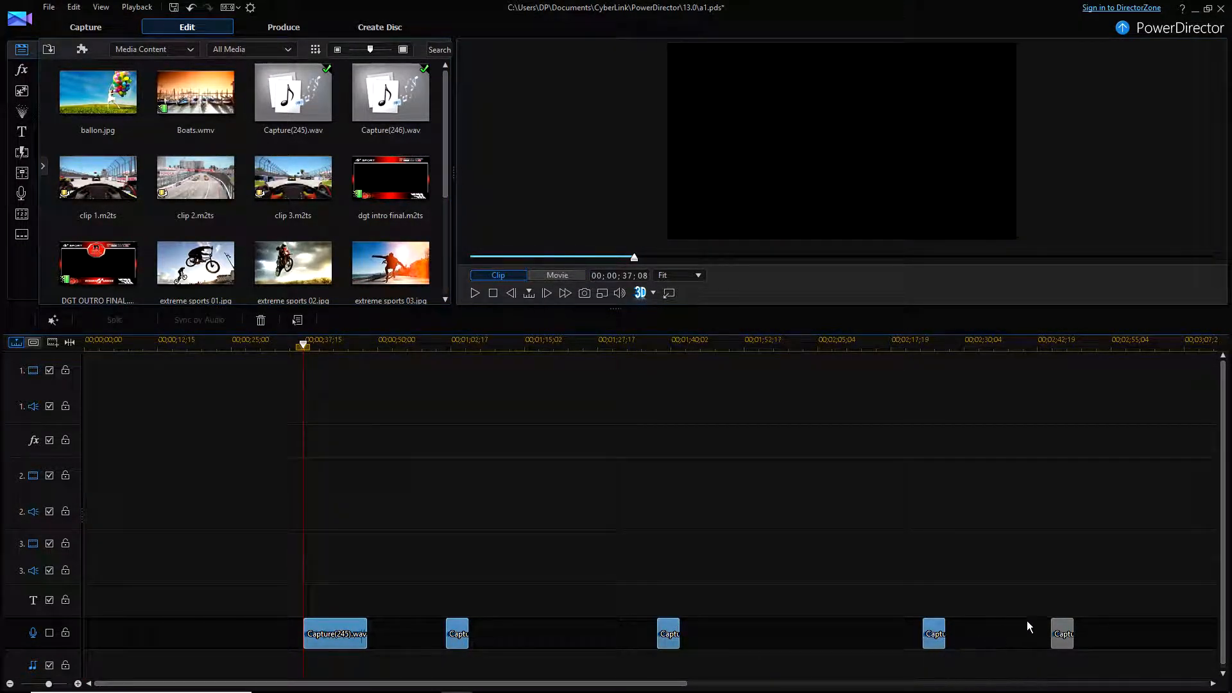
pyautogui.keyDown('ctrl'); pyautogui.click(1062, 634); pyautogui.keyUp('ctrl')
pyautogui.moveTo(352, 634); pyautogui.dragTo(133, 634)
# Place the second and third voice-overs end to end directly after the first one, and select the first voice-over.
pyautogui.click(249, 634)
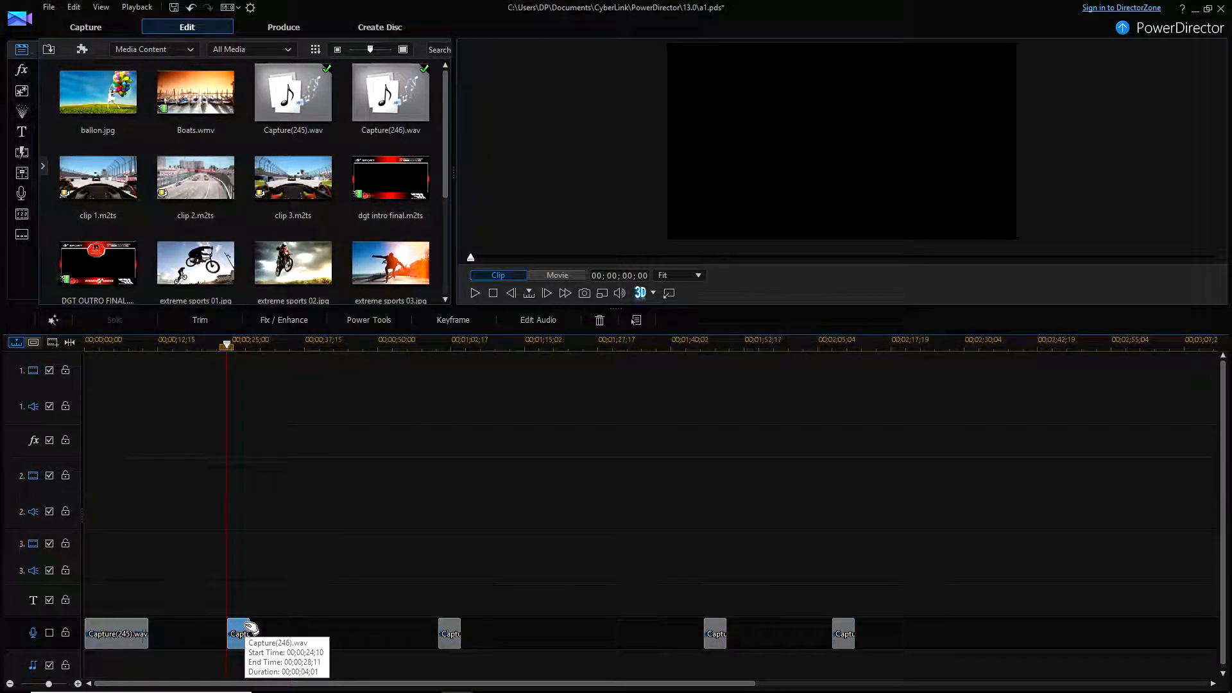
pyautogui.moveTo(249, 634); pyautogui.dragTo(173, 633)
pyautogui.click(450, 634)
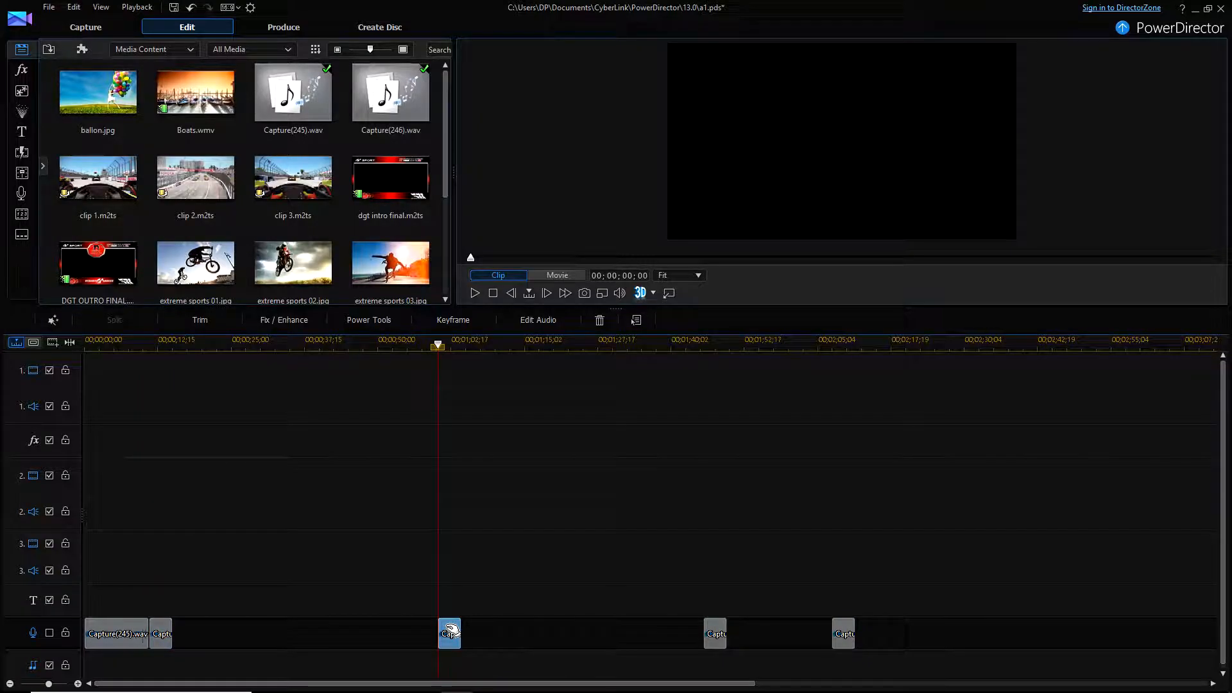
pyautogui.moveTo(450, 634); pyautogui.dragTo(185, 634)
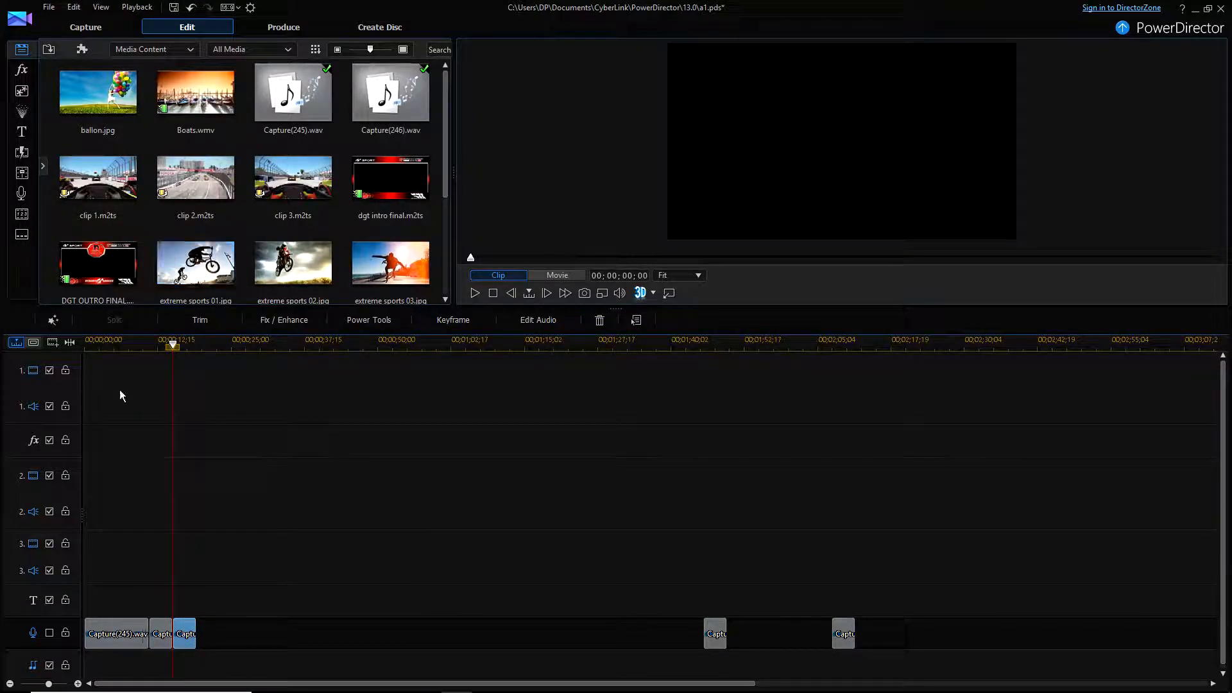
pyautogui.click(116, 624)
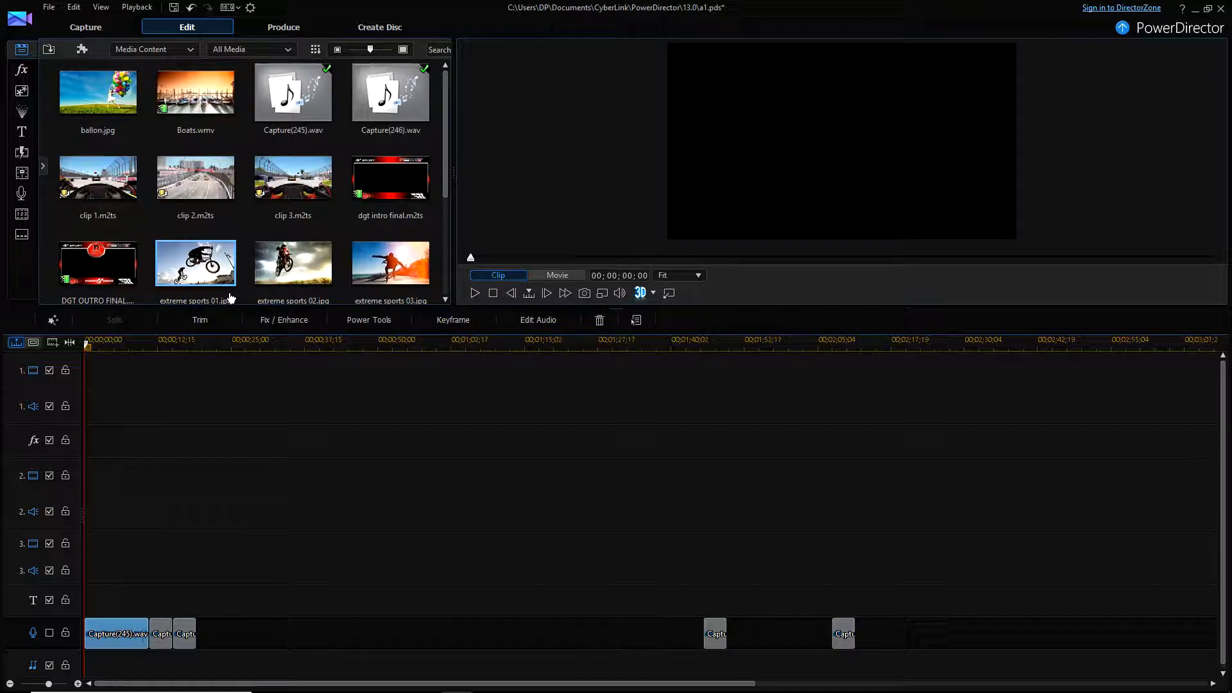
# View the quality profiles offered for producing an audio-only Windows Media file and return to editing.
pyautogui.click(284, 27)
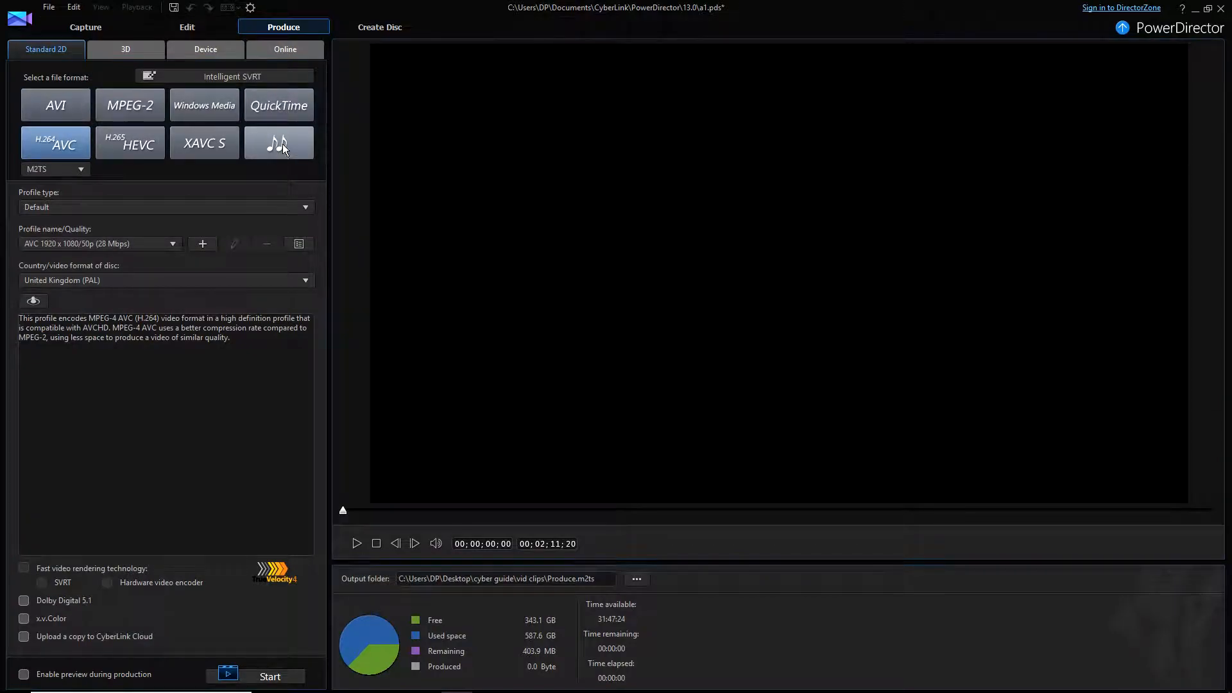
pyautogui.click(284, 149)
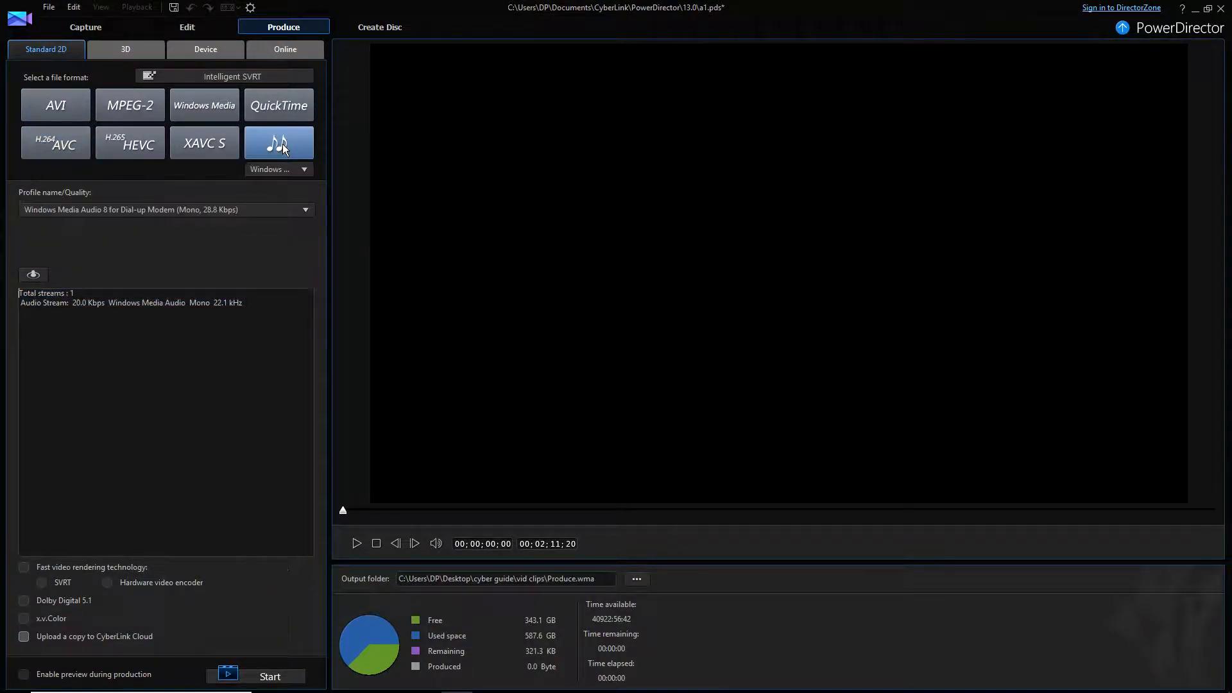
pyautogui.click(306, 210)
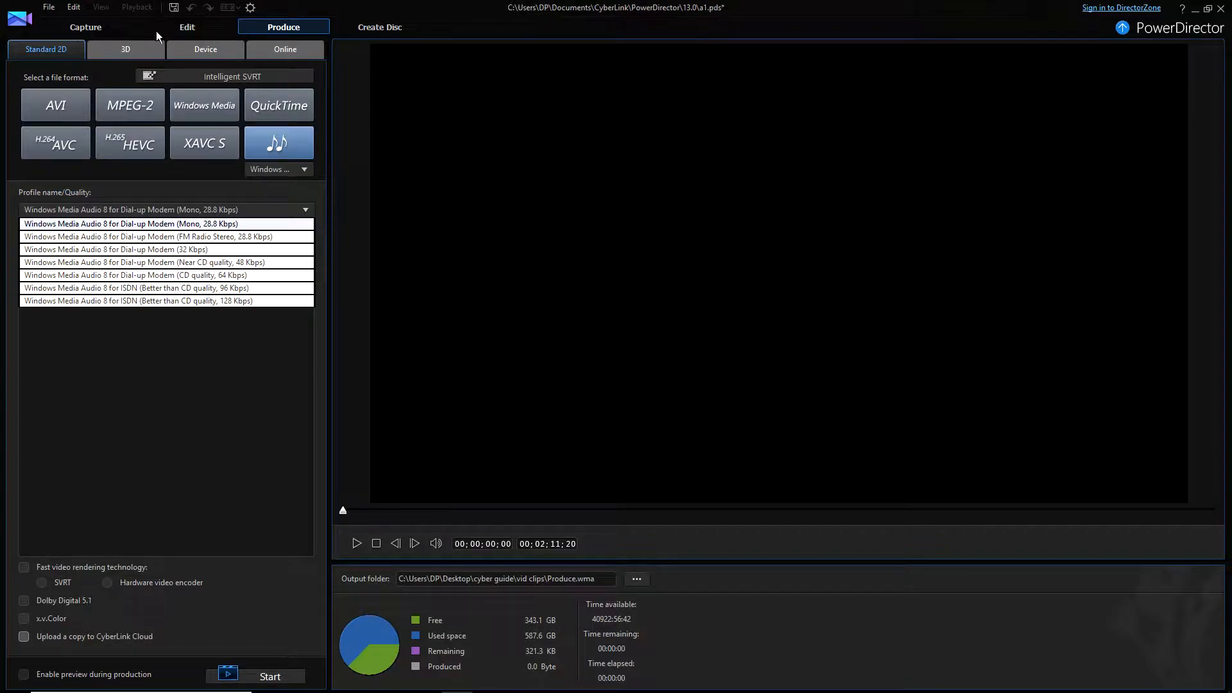
pyautogui.click(187, 27)
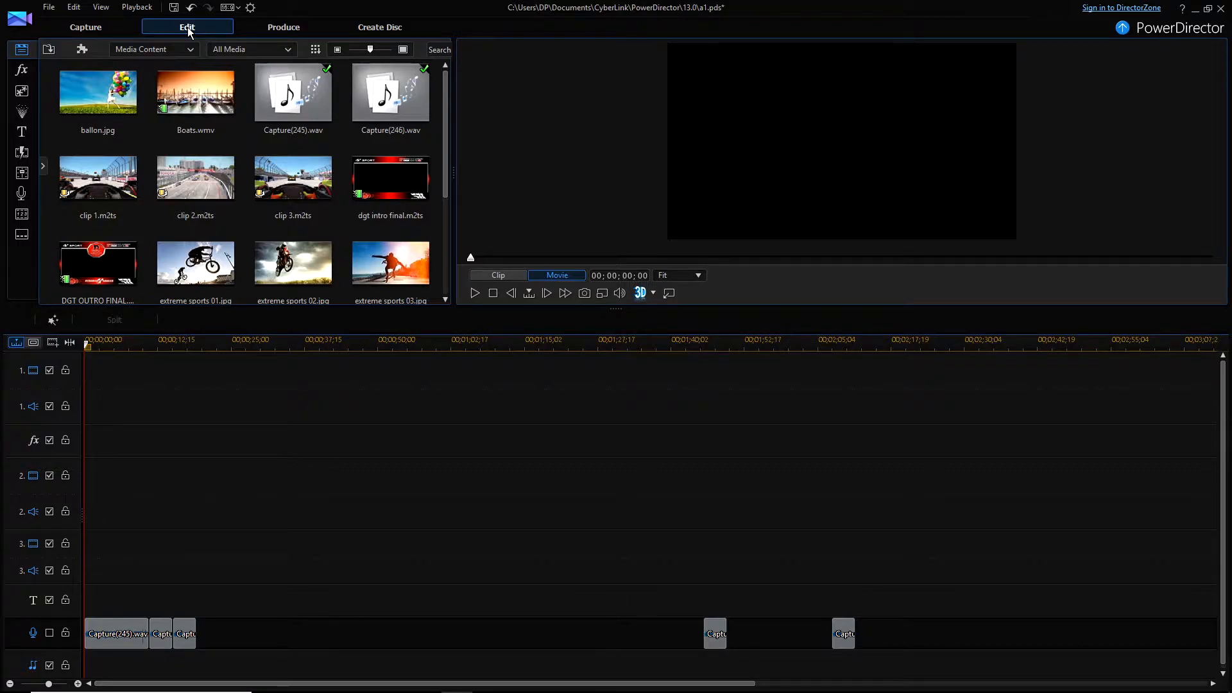
pyautogui.scroll(-3, 293, 103)
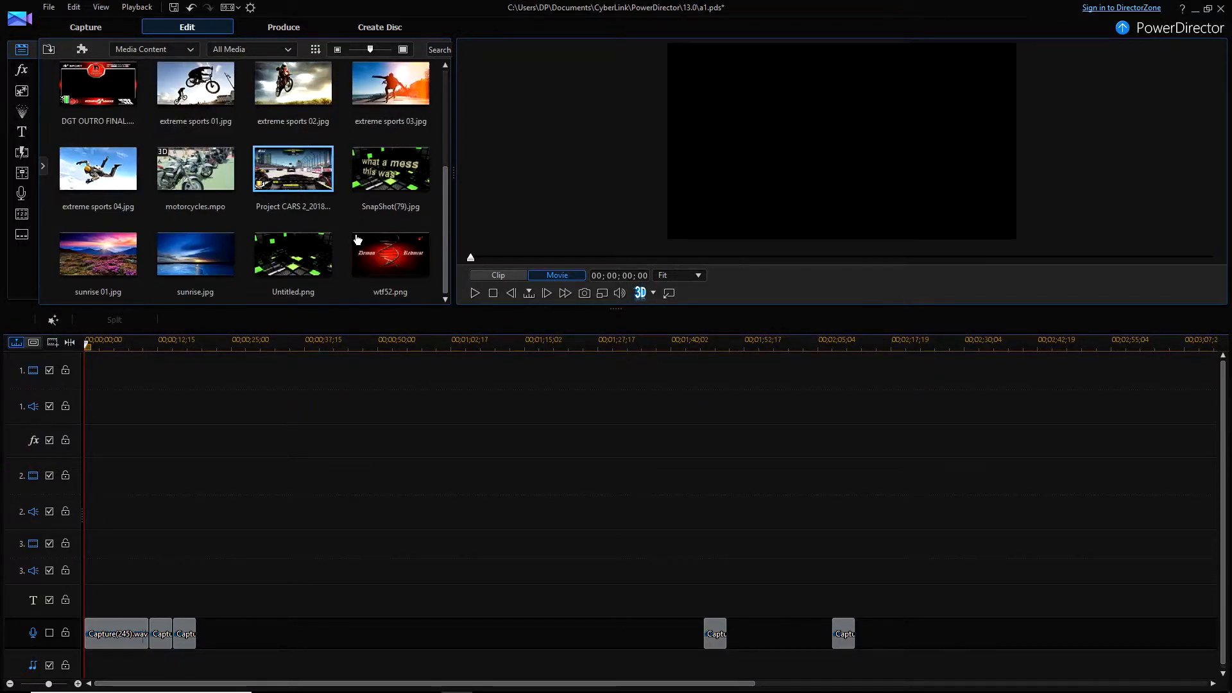
pyautogui.click(403, 261)
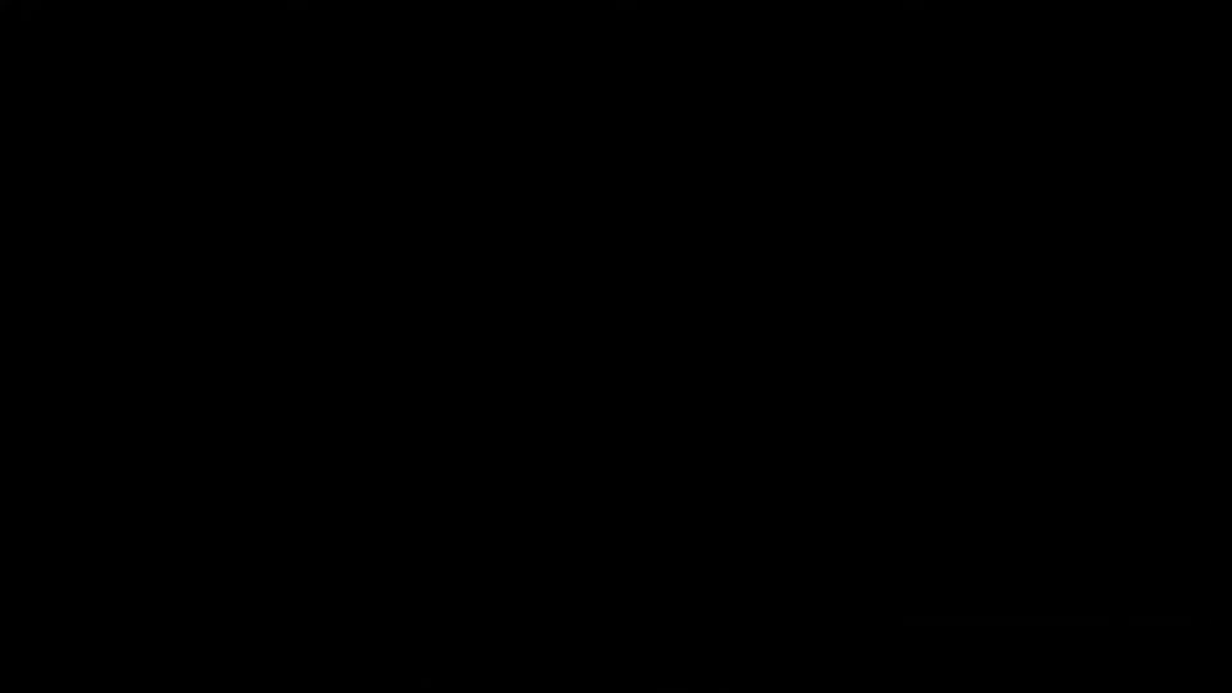